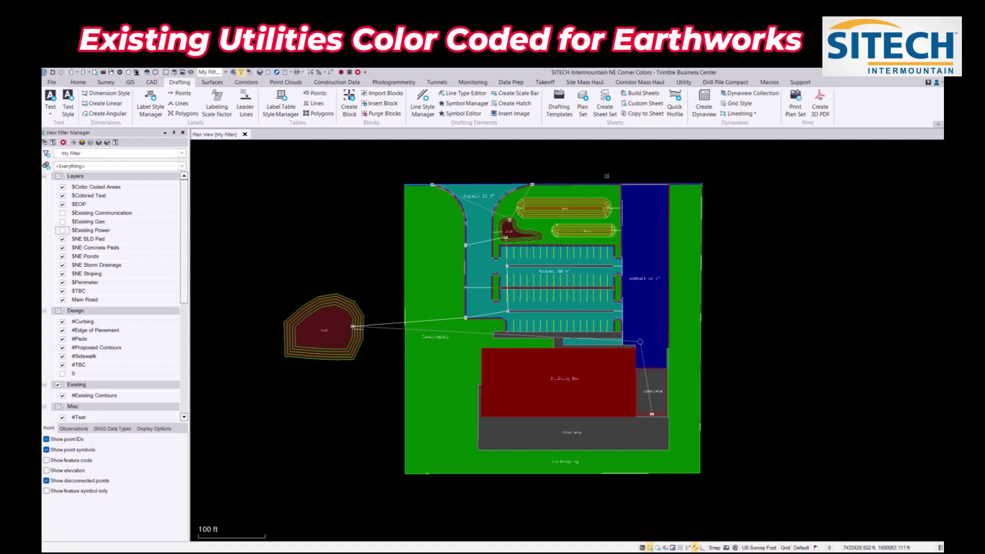
Examine the color-coded asphalt, building pad, concrete and landscaping regions of the site plan
{"action": "left_click", "coordinate": [546, 83]}
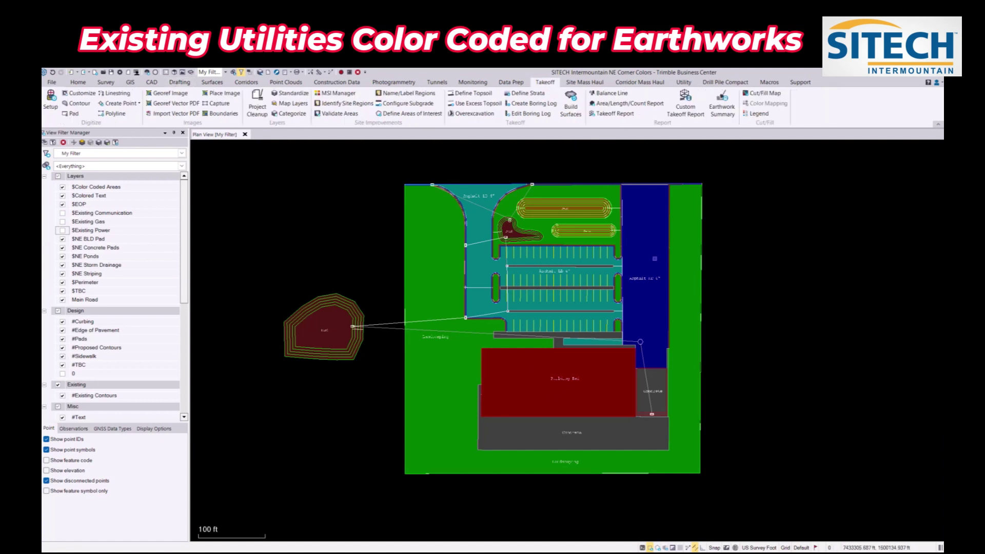
{"action": "scroll", "coordinate": [649, 309], "scroll_direction": "up", "scroll_amount": 6}
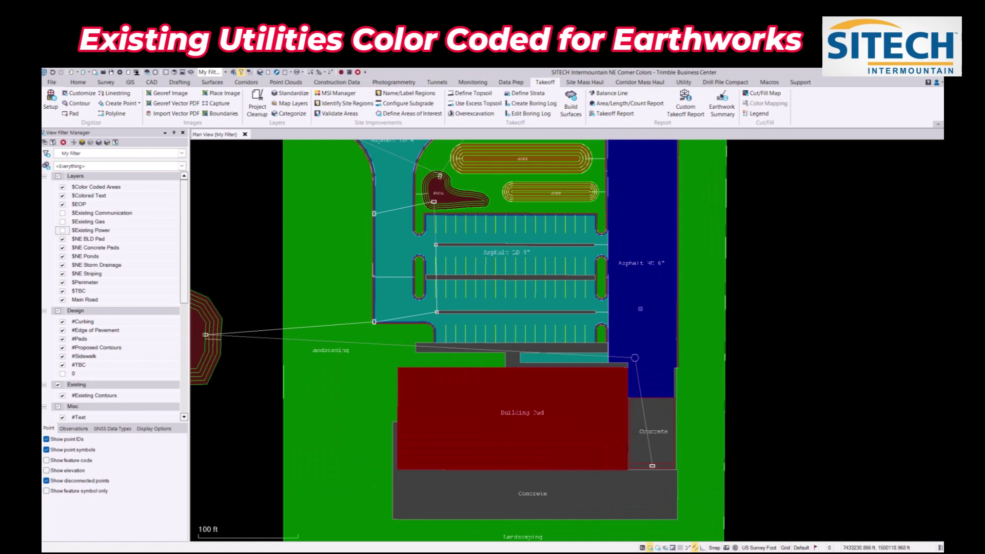
{"action": "middle_click_drag", "start_coordinate": [627, 300], "coordinate": [687, 327]}
{"action": "mouse_move", "coordinate": [573, 280]}
{"action": "middle_mouse_down"}
{"action": "mouse_move", "coordinate": [659, 332]}
{"action": "mouse_move", "coordinate": [570, 279]}
{"action": "middle_mouse_up"}
{"action": "scroll", "coordinate": [656, 322], "scroll_direction": "down", "scroll_amount": 3}
{"action": "middle_click_drag", "start_coordinate": [568, 329], "coordinate": [587, 317]}
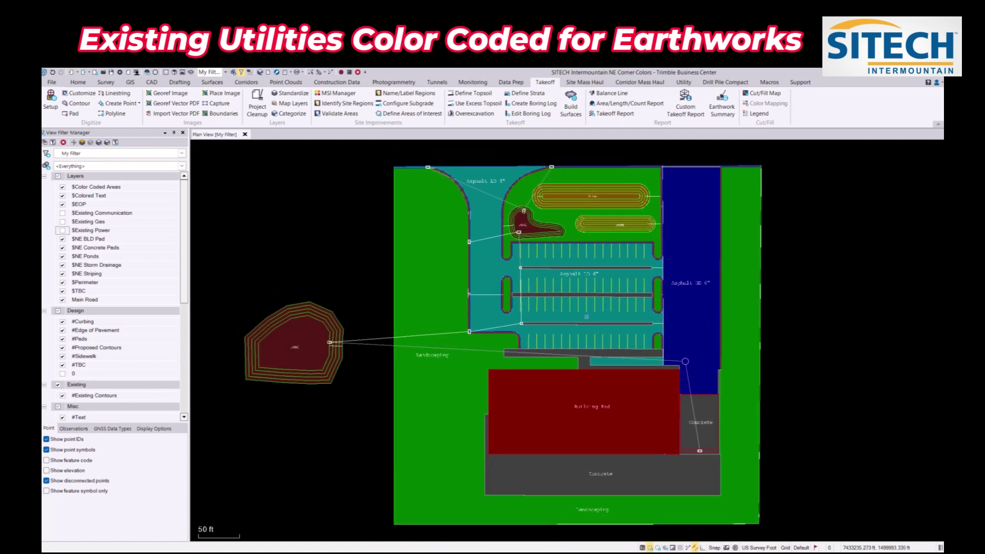
{"action": "scroll", "coordinate": [587, 317], "scroll_direction": "down", "scroll_amount": 1}
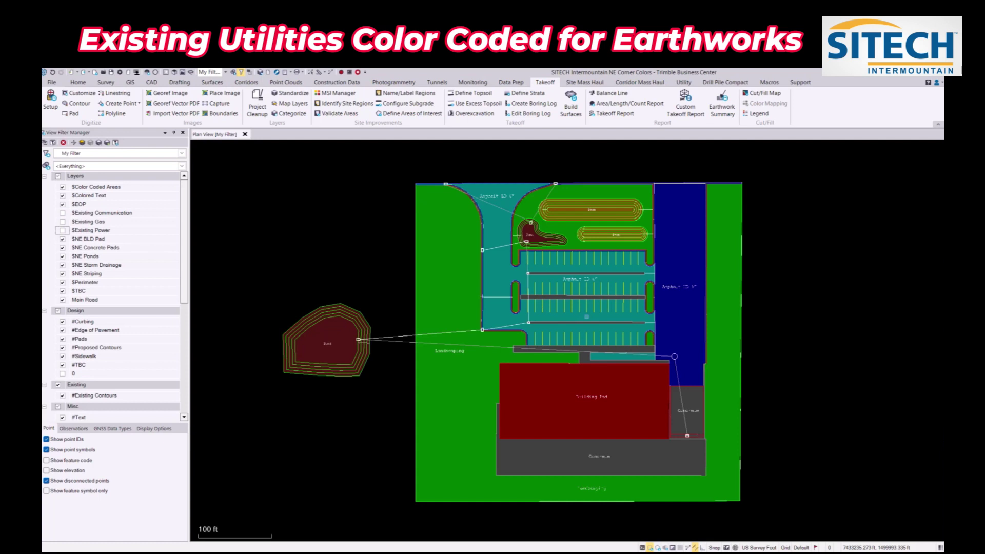
Turn off every layer in the Layers group except $Existing Communication
{"action": "left_click", "coordinate": [58, 176]}
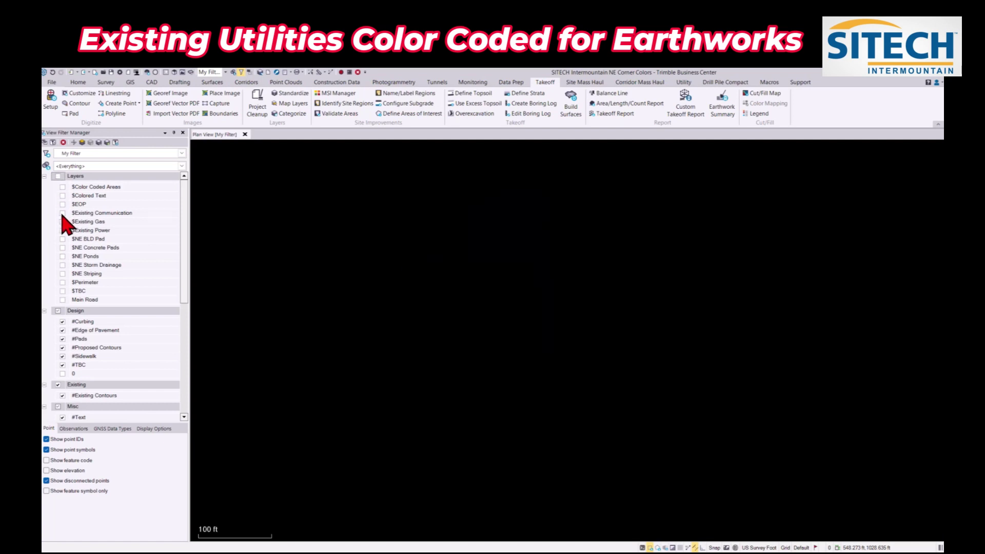
{"action": "left_click", "coordinate": [62, 213]}
{"action": "scroll", "coordinate": [754, 317], "scroll_direction": "down", "scroll_amount": 1}
{"action": "middle_click_drag", "start_coordinate": [757, 319], "coordinate": [710, 294]}
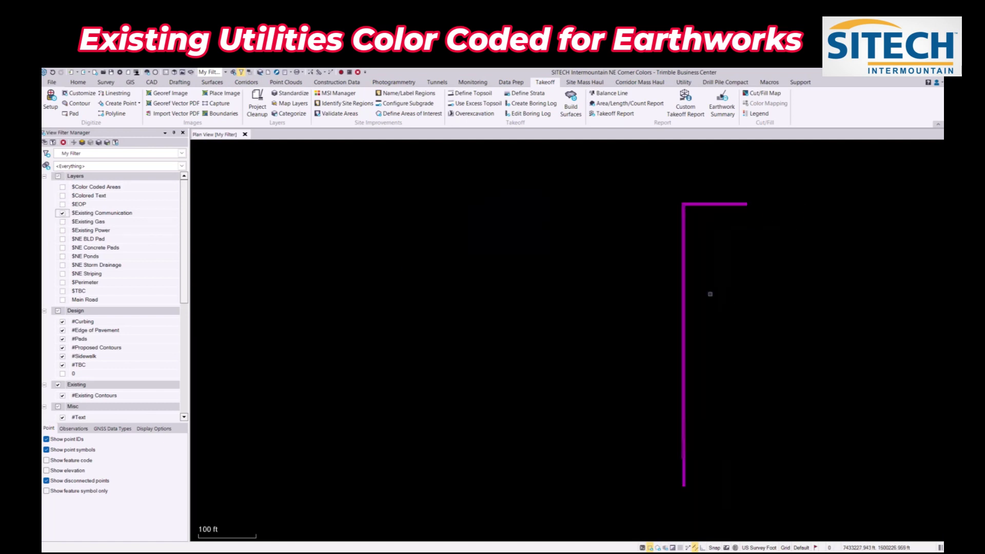
{"action": "scroll", "coordinate": [685, 205], "scroll_direction": "up", "scroll_amount": 5}
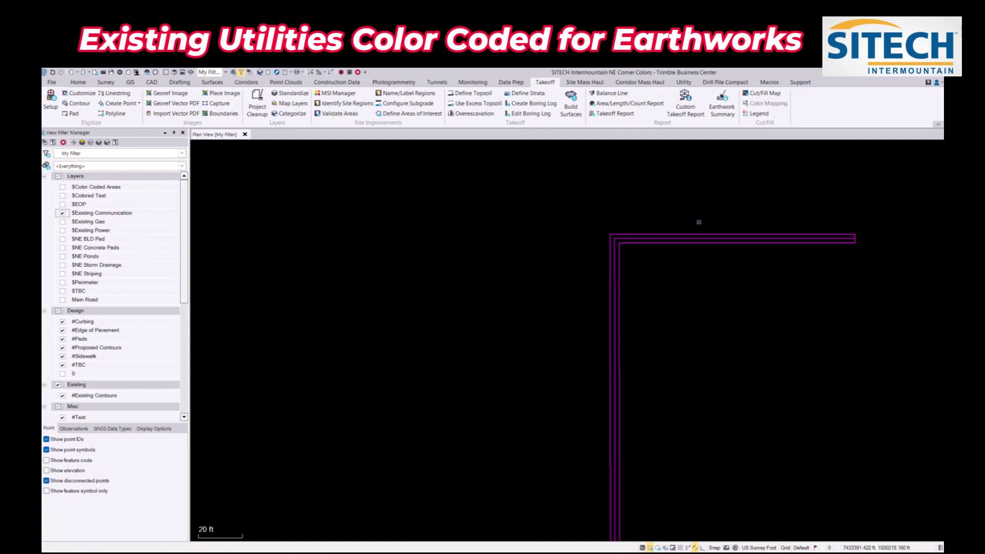
Select the communication line's centerline and inspect its full run between the two offset edges
{"action": "left_click", "coordinate": [693, 241]}
{"action": "scroll", "coordinate": [686, 281], "scroll_direction": "down", "scroll_amount": 1}
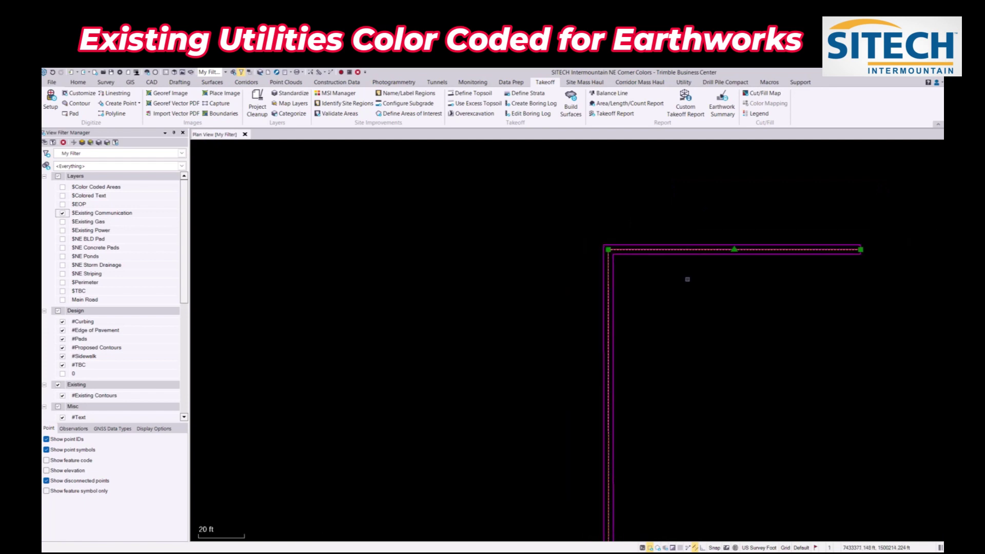
{"action": "middle_click_drag", "start_coordinate": [673, 314], "coordinate": [664, 240]}
{"action": "scroll", "coordinate": [671, 272], "scroll_direction": "down", "scroll_amount": 2}
{"action": "scroll", "coordinate": [638, 259], "scroll_direction": "down", "scroll_amount": 2}
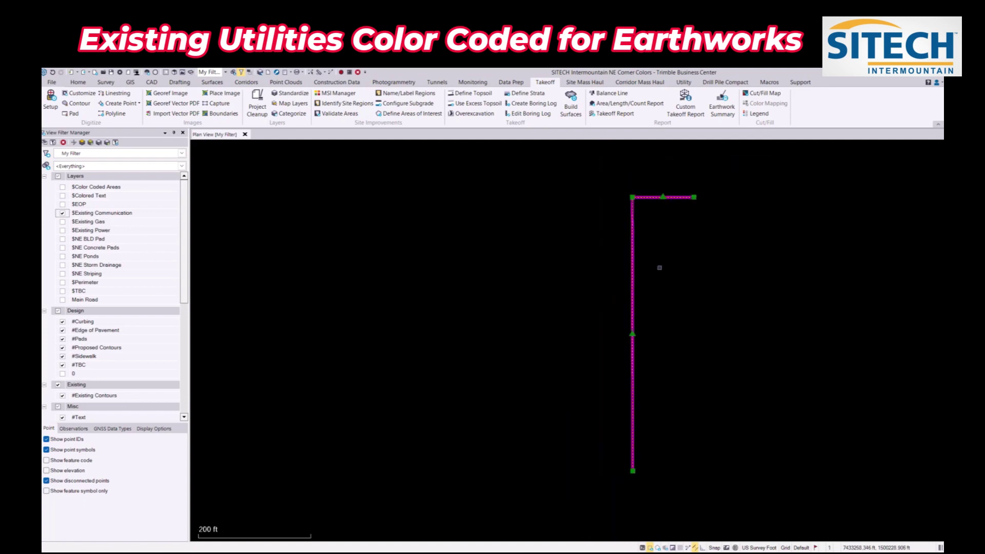
Make the $Existing Gas and $Existing Power layers visible alongside $Existing Communication
{"action": "left_click", "coordinate": [62, 213]}
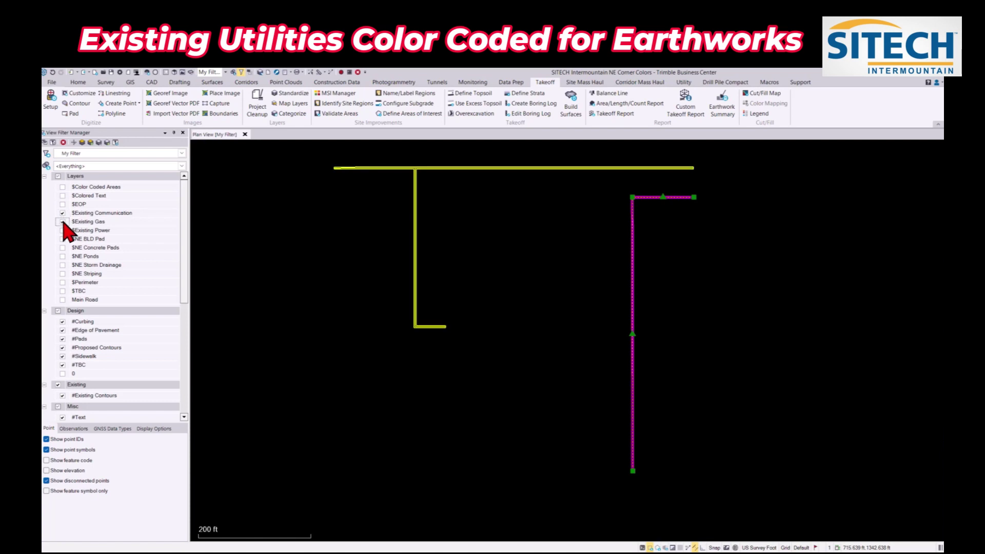
{"action": "left_click", "coordinate": [62, 221]}
{"action": "left_click", "coordinate": [62, 231]}
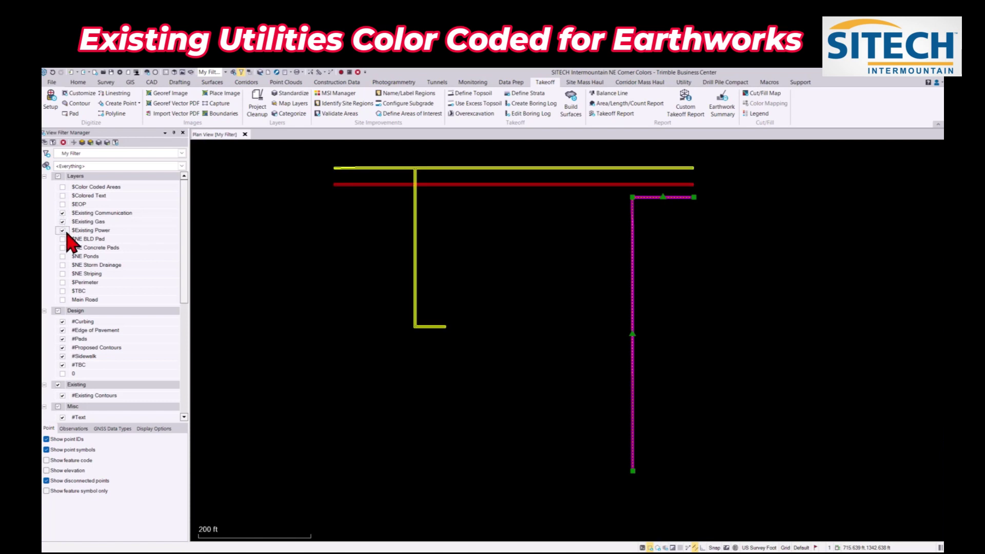
Show all layers in the Layers group to view the utility lines over the color-coded site plan
{"action": "left_click", "coordinate": [62, 187]}
{"action": "scroll", "coordinate": [595, 213], "scroll_direction": "up", "scroll_amount": 3}
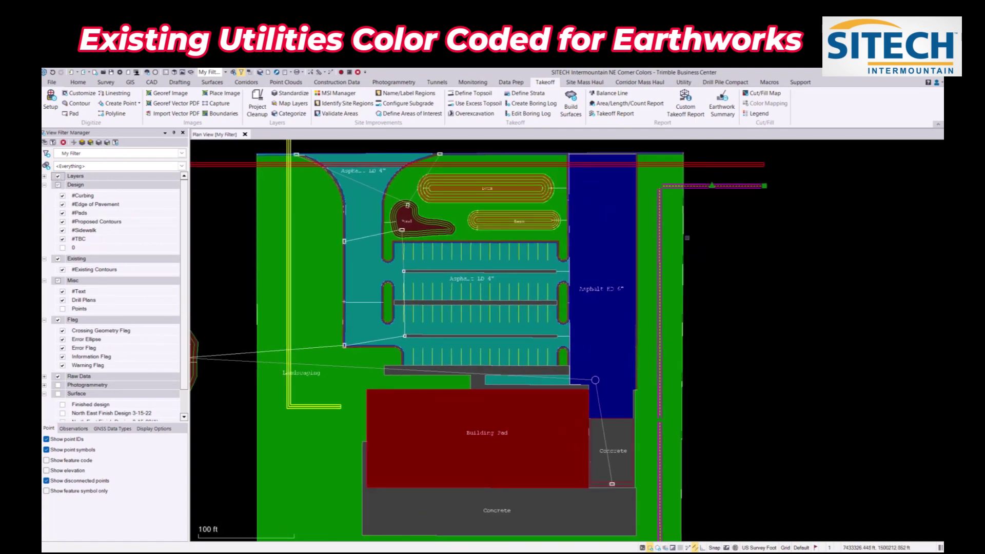
{"action": "middle_click_drag", "start_coordinate": [582, 252], "coordinate": [661, 347]}
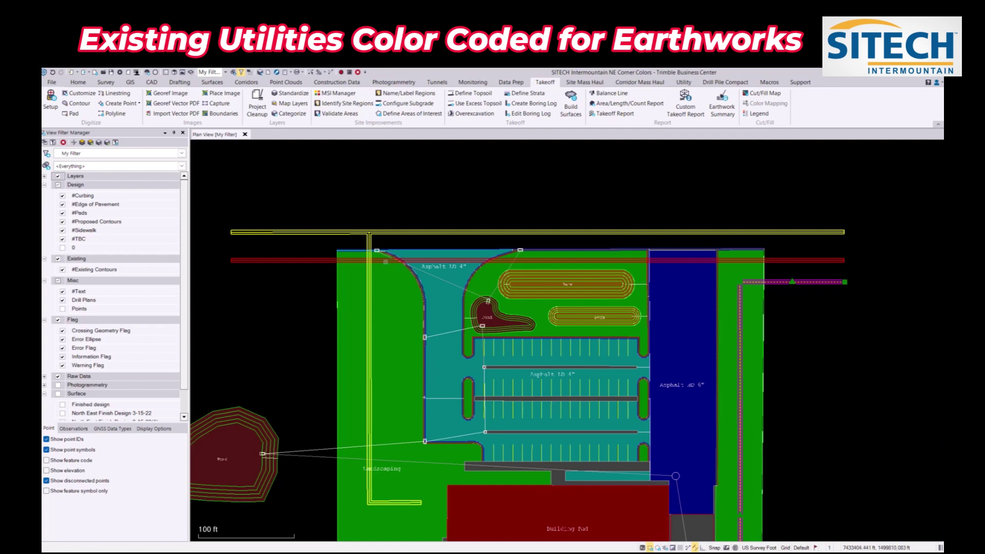
Limit the Layers group to $Existing Communication, $Existing Gas and $Existing Power only
{"action": "left_click", "coordinate": [44, 176]}
{"action": "left_click", "coordinate": [58, 176]}
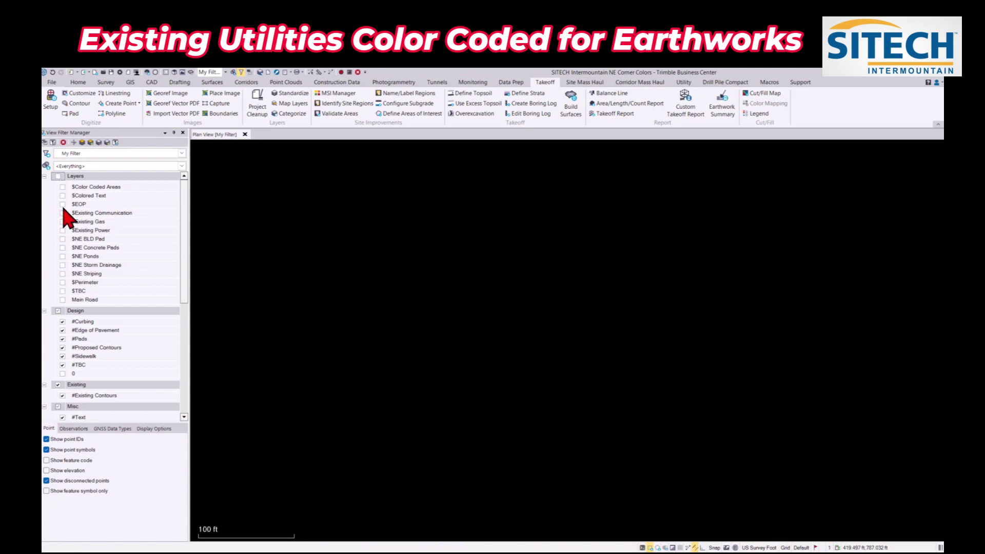
{"action": "left_click", "coordinate": [62, 213]}
{"action": "left_click", "coordinate": [63, 221]}
{"action": "left_click", "coordinate": [63, 230]}
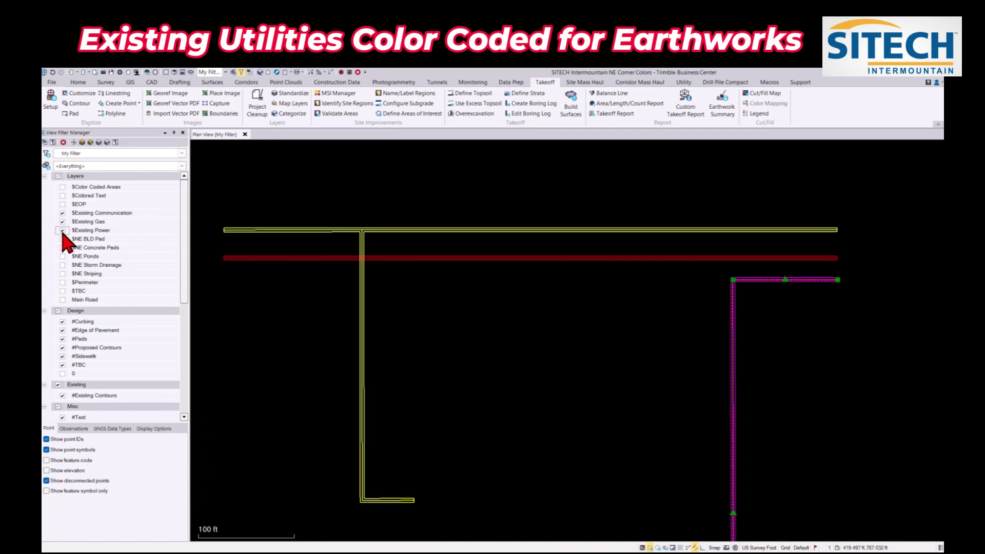
Examine the centerlines and offset edges of the existing gas and power lines, including their crossing and end caps
{"action": "scroll", "coordinate": [365, 246], "scroll_direction": "up", "scroll_amount": 3}
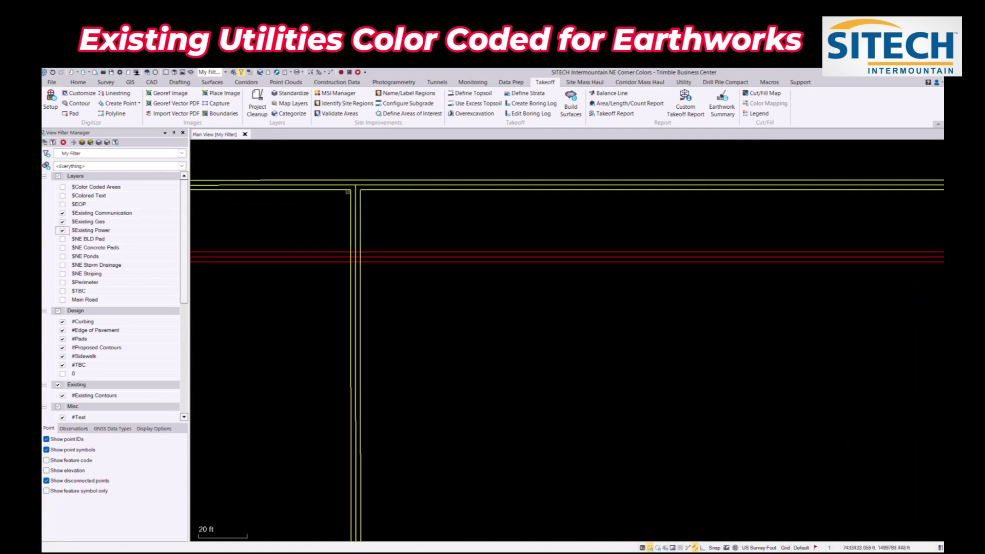
{"action": "left_click", "coordinate": [354, 195]}
{"action": "middle_click_drag", "start_coordinate": [355, 257], "coordinate": [443, 258]}
{"action": "middle_click_drag", "start_coordinate": [360, 261], "coordinate": [561, 263]}
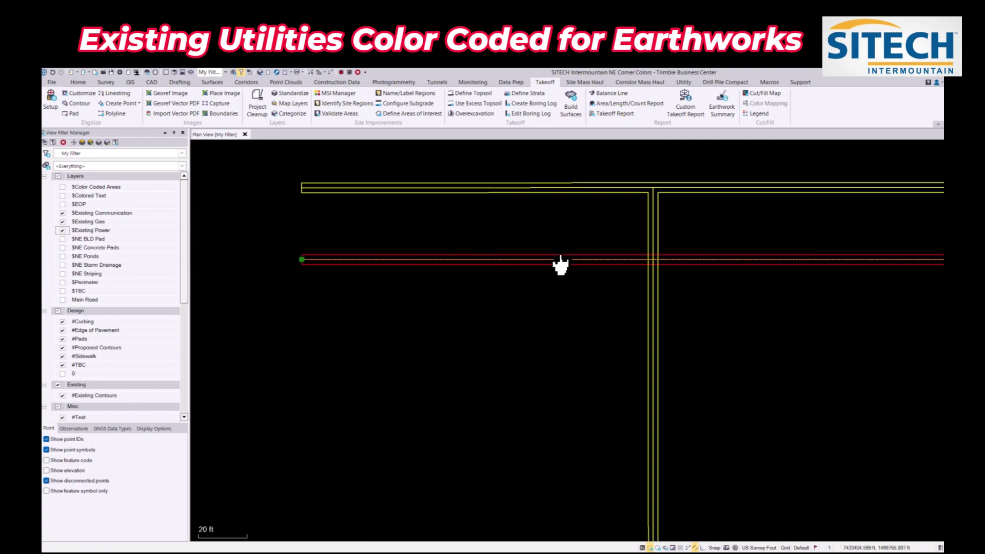
{"action": "scroll", "coordinate": [326, 268], "scroll_direction": "up", "scroll_amount": 2}
{"action": "scroll", "coordinate": [325, 362], "scroll_direction": "down", "scroll_amount": 3}
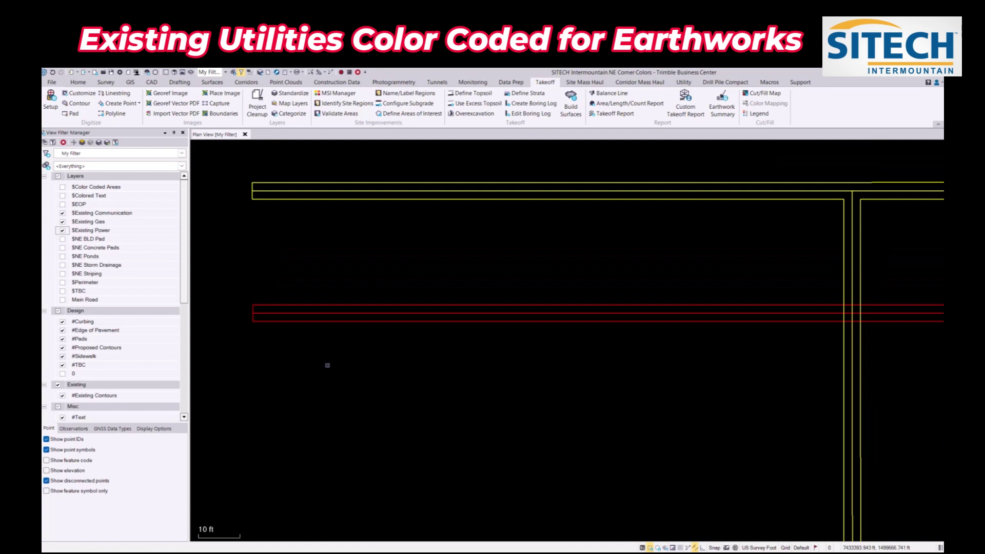
{"action": "middle_click_drag", "start_coordinate": [439, 394], "coordinate": [352, 308]}
{"action": "scroll", "coordinate": [354, 309], "scroll_direction": "down", "scroll_amount": 1}
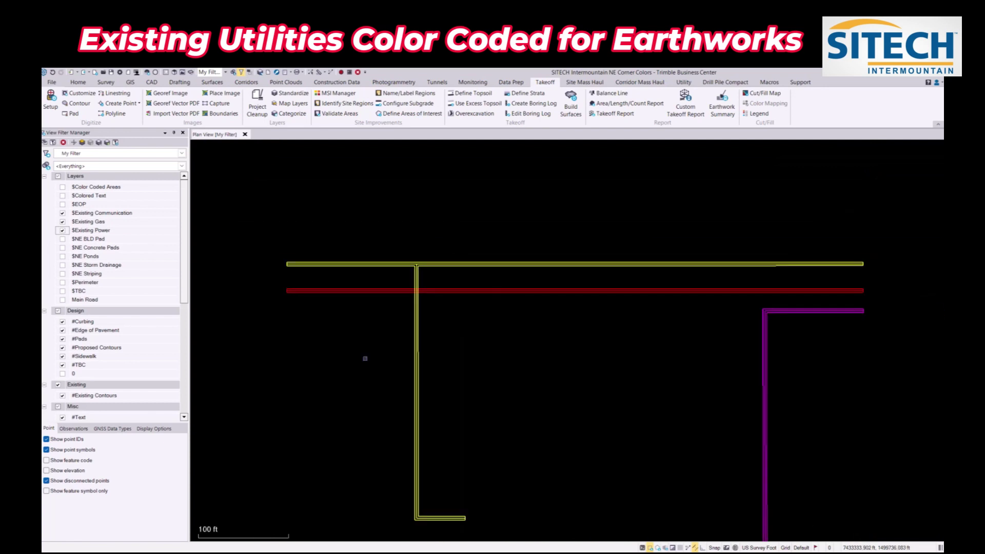
{"action": "middle_click_drag", "start_coordinate": [363, 358], "coordinate": [399, 314]}
{"action": "scroll", "coordinate": [381, 336], "scroll_direction": "down", "scroll_amount": 1}
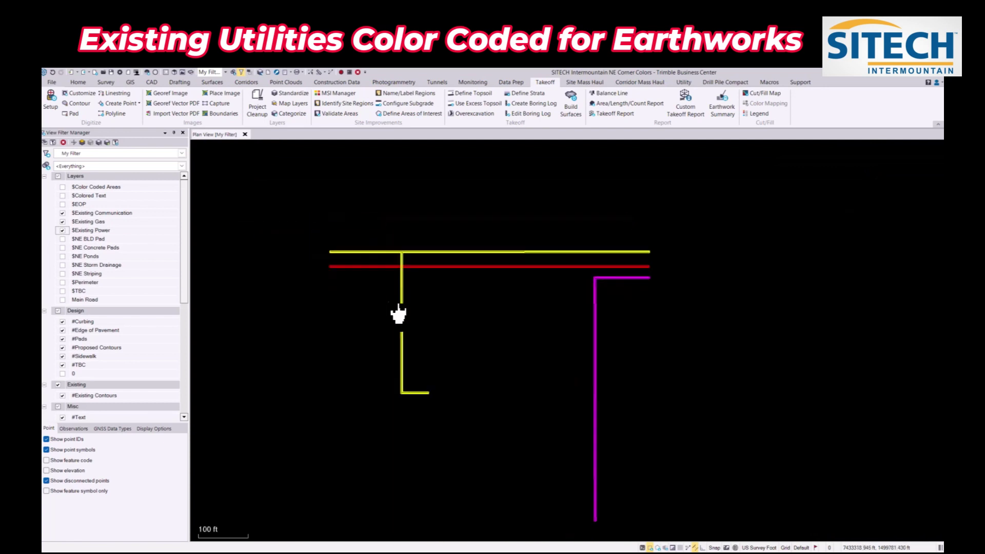
{"action": "scroll", "coordinate": [396, 318], "scroll_direction": "up", "scroll_amount": 2}
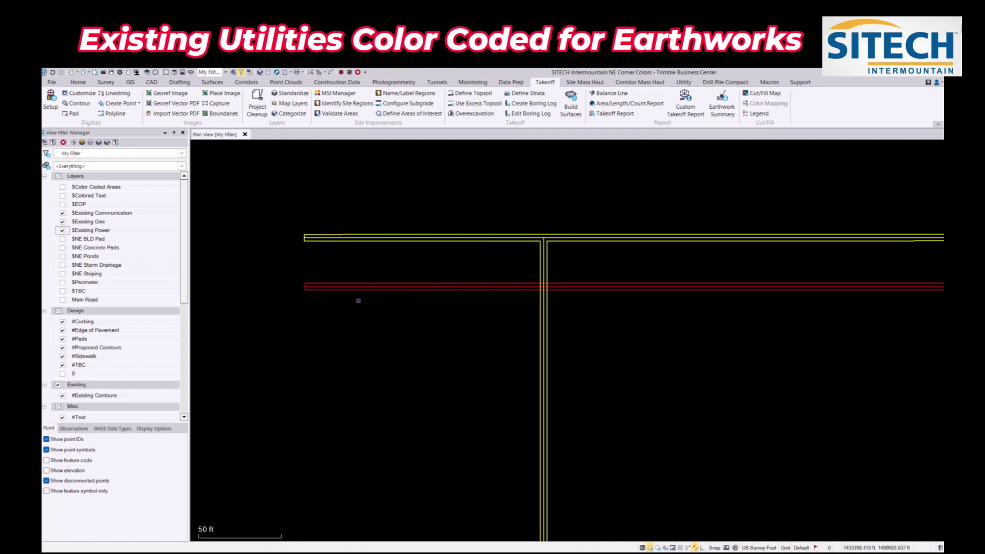
{"action": "scroll", "coordinate": [359, 301], "scroll_direction": "up", "scroll_amount": 2}
{"action": "middle_click_drag", "start_coordinate": [379, 284], "coordinate": [363, 280]}
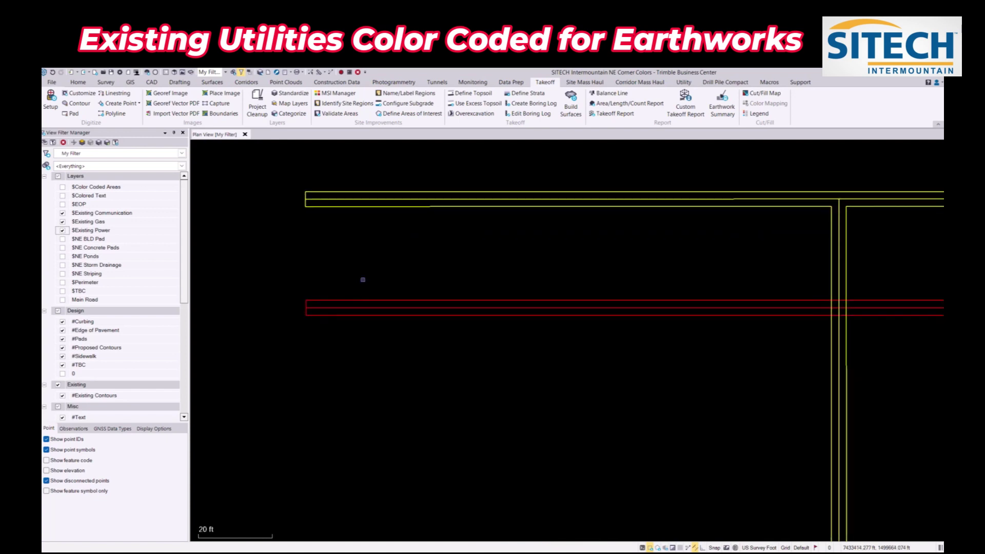
Measure the distance from the power line's centerline endpoint to the corner of its upper offset edge
{"action": "left_click", "coordinate": [318, 73]}
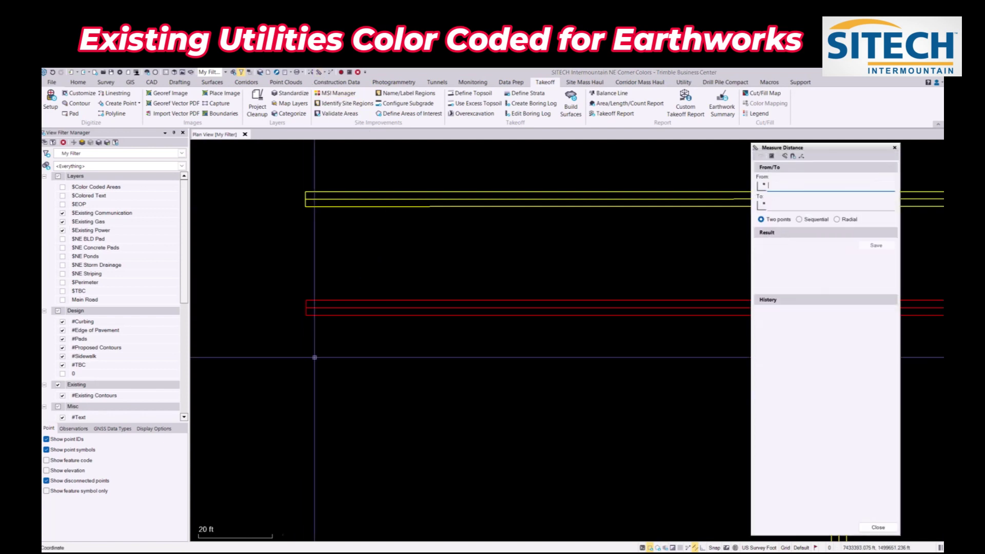
{"action": "scroll", "coordinate": [314, 357], "scroll_direction": "up", "scroll_amount": 3}
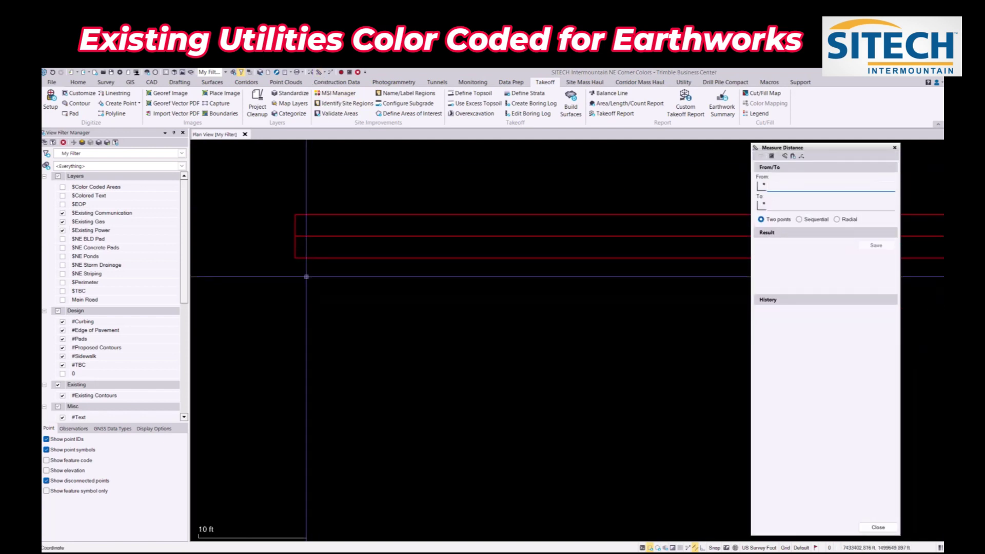
{"action": "left_click", "coordinate": [295, 236]}
{"action": "left_click", "coordinate": [295, 215]}
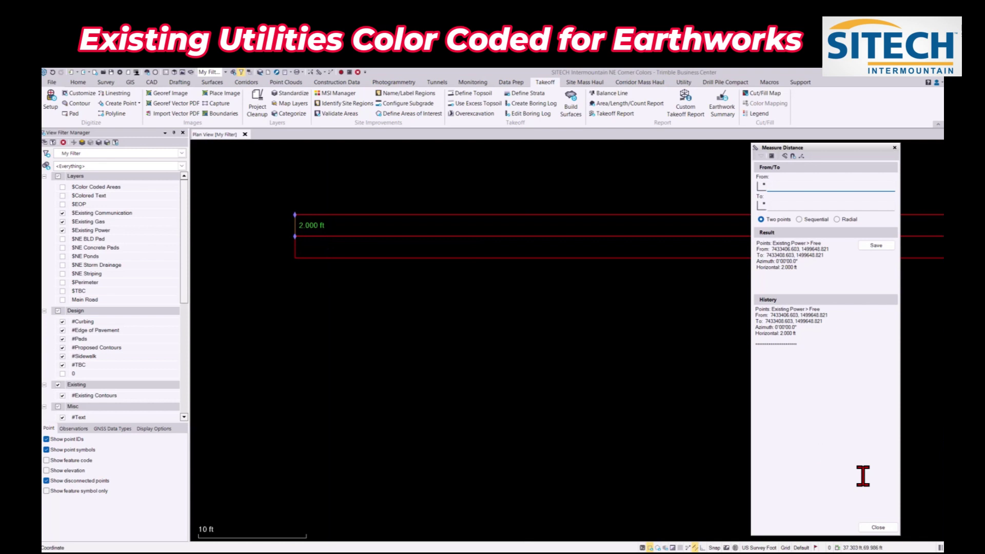
{"action": "left_click", "coordinate": [878, 528]}
{"action": "scroll", "coordinate": [719, 390], "scroll_direction": "down", "scroll_amount": 4}
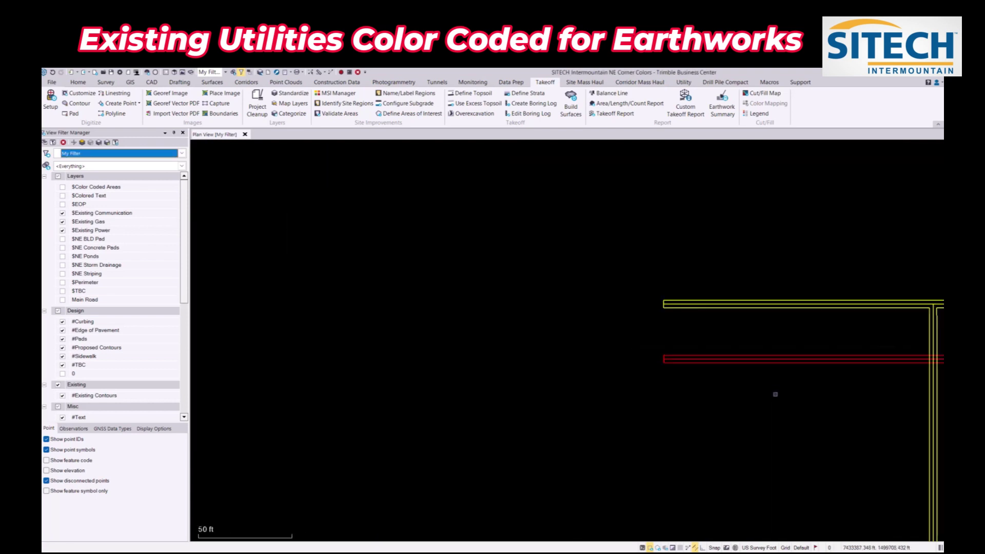
Examine the overall layout of the existing gas, power and communication lines
{"action": "middle_click_drag", "start_coordinate": [775, 395], "coordinate": [579, 346]}
{"action": "scroll", "coordinate": [636, 362], "scroll_direction": "down", "scroll_amount": 3}
{"action": "middle_click_drag", "start_coordinate": [717, 409], "coordinate": [567, 330]}
{"action": "scroll", "coordinate": [606, 336], "scroll_direction": "down", "scroll_amount": 2}
{"action": "middle_click_drag", "start_coordinate": [618, 360], "coordinate": [501, 294]}
{"action": "scroll", "coordinate": [501, 294], "scroll_direction": "down", "scroll_amount": 1}
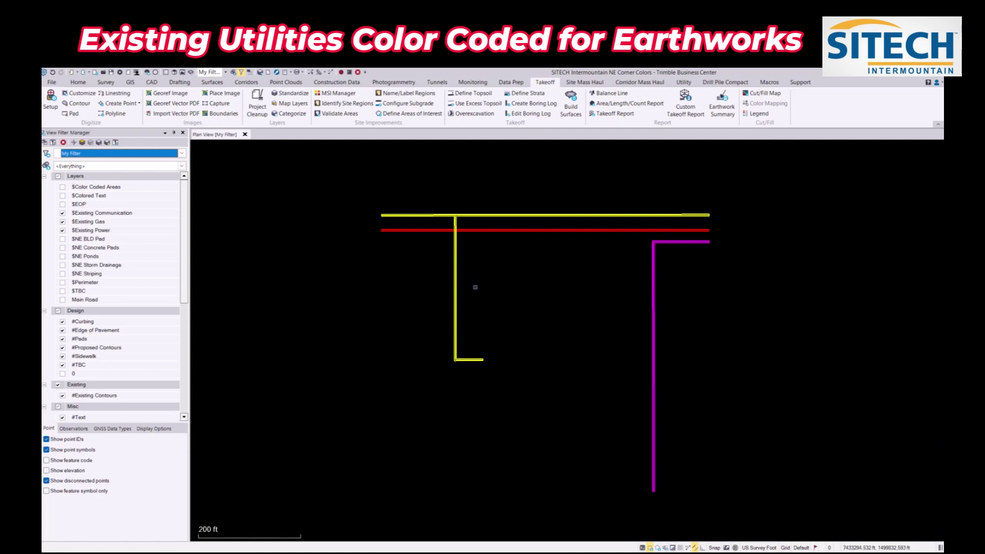
{"action": "middle_click_drag", "start_coordinate": [476, 288], "coordinate": [440, 264]}
{"action": "scroll", "coordinate": [448, 264], "scroll_direction": "up", "scroll_amount": 1}
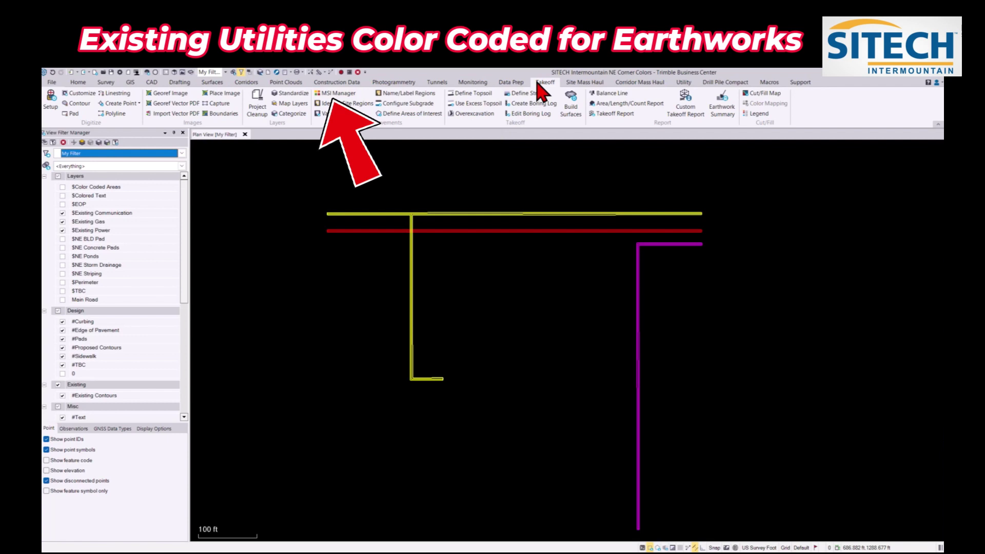
Open the Material and Site Improvement Manager and enlarge its window to fill the screen
{"action": "left_click", "coordinate": [335, 93]}
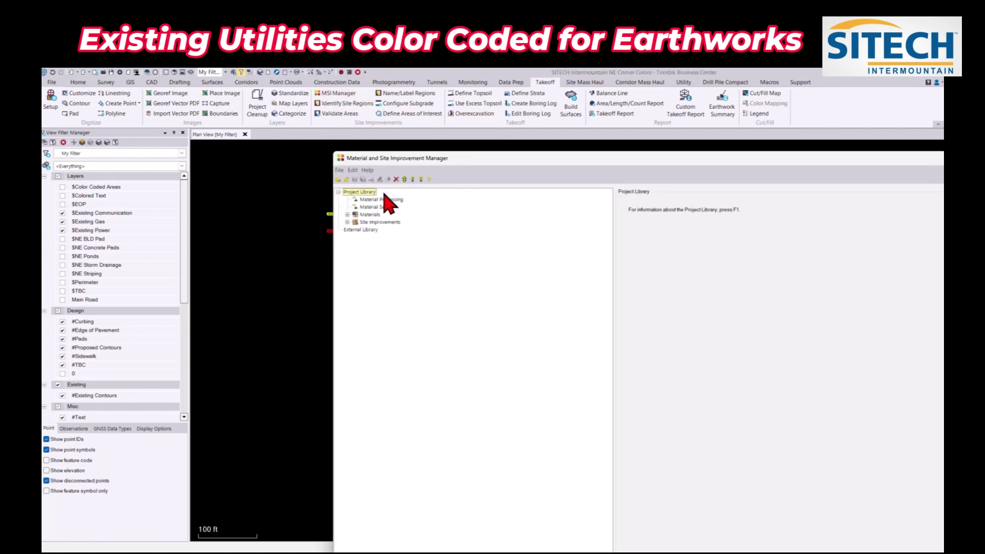
{"action": "left_click_drag", "start_coordinate": [498, 174], "coordinate": [229, 95]}
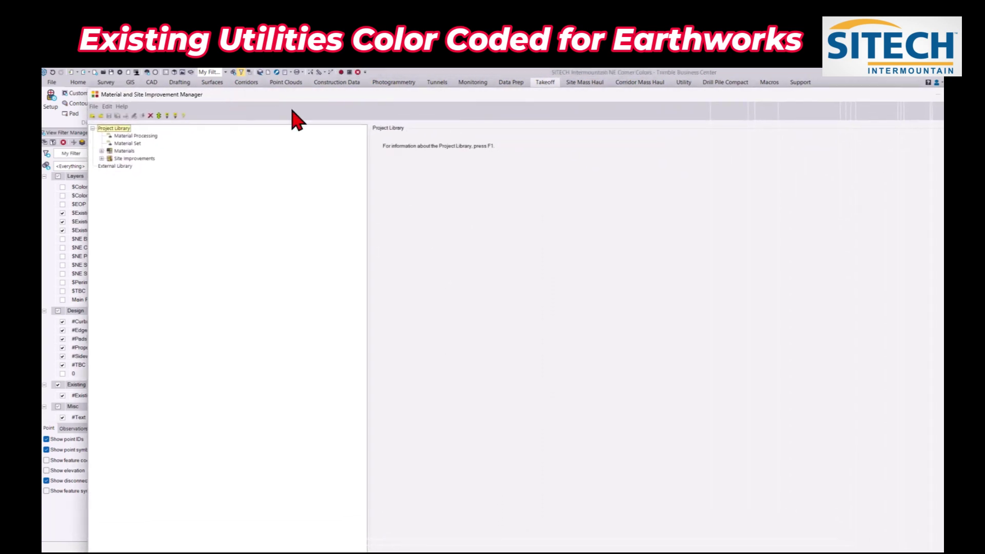
{"action": "left_click_drag", "start_coordinate": [344, 99], "coordinate": [296, 90]}
{"action": "left_click", "coordinate": [909, 88]}
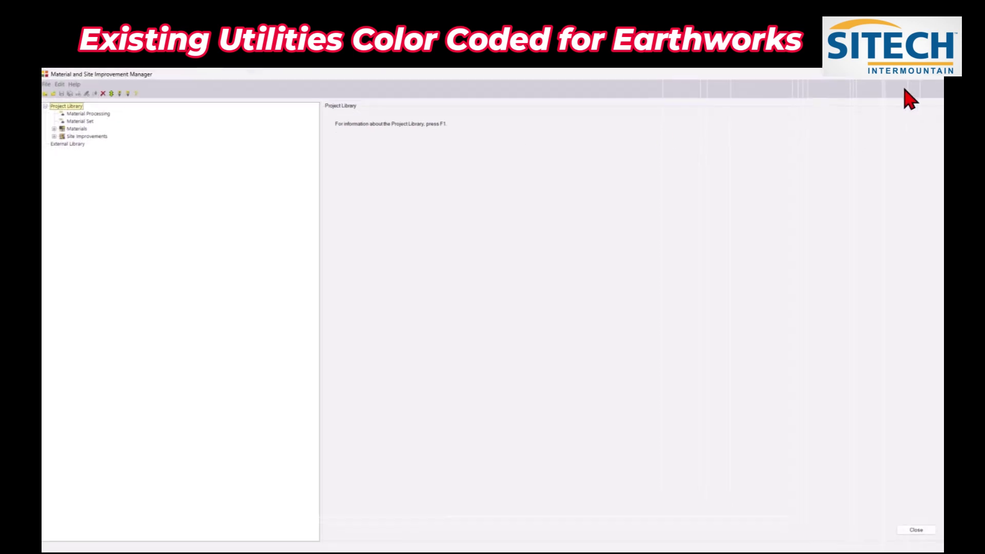
Add a new site improvement category named "Existing Gas" under Site Improvements
{"action": "left_click", "coordinate": [54, 135]}
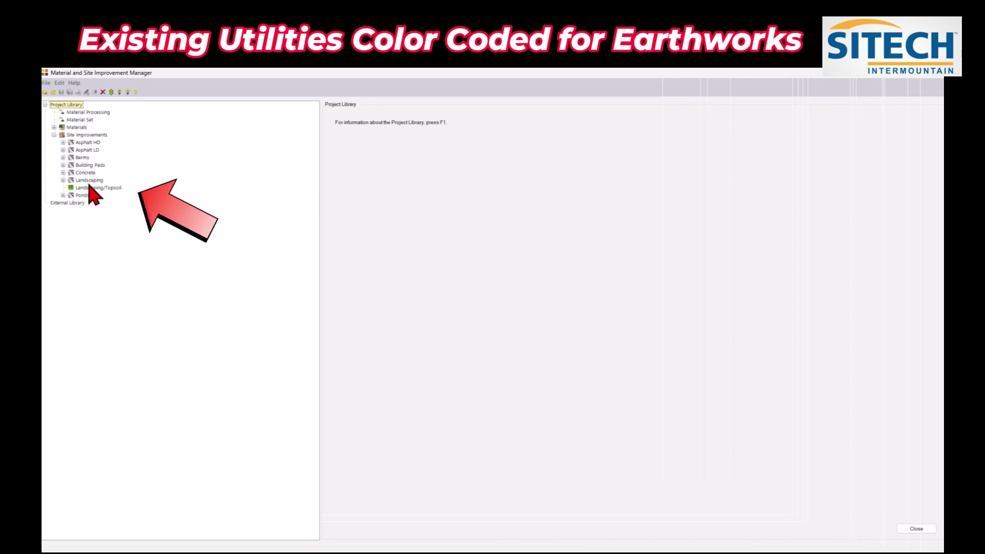
{"action": "right_click", "coordinate": [85, 135]}
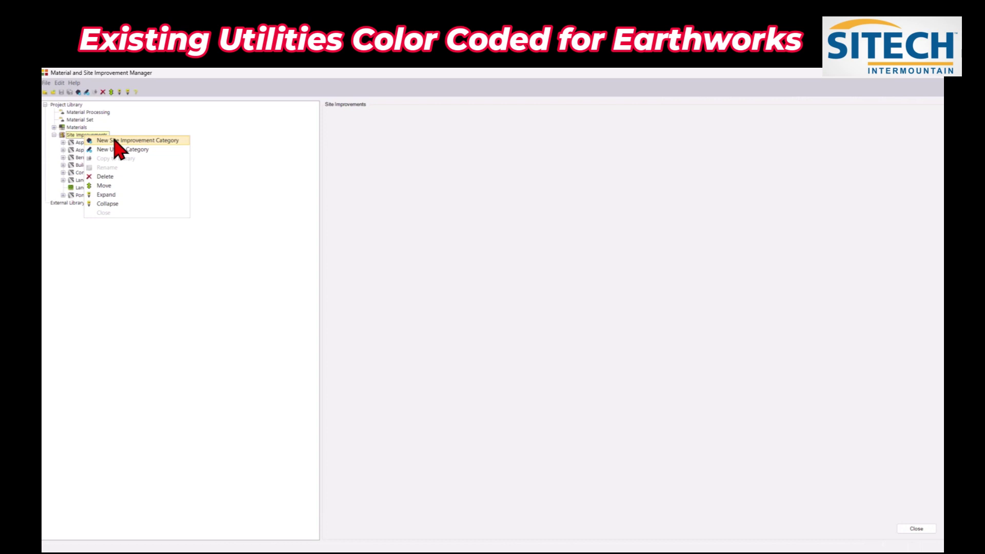
{"action": "left_click", "coordinate": [114, 140]}
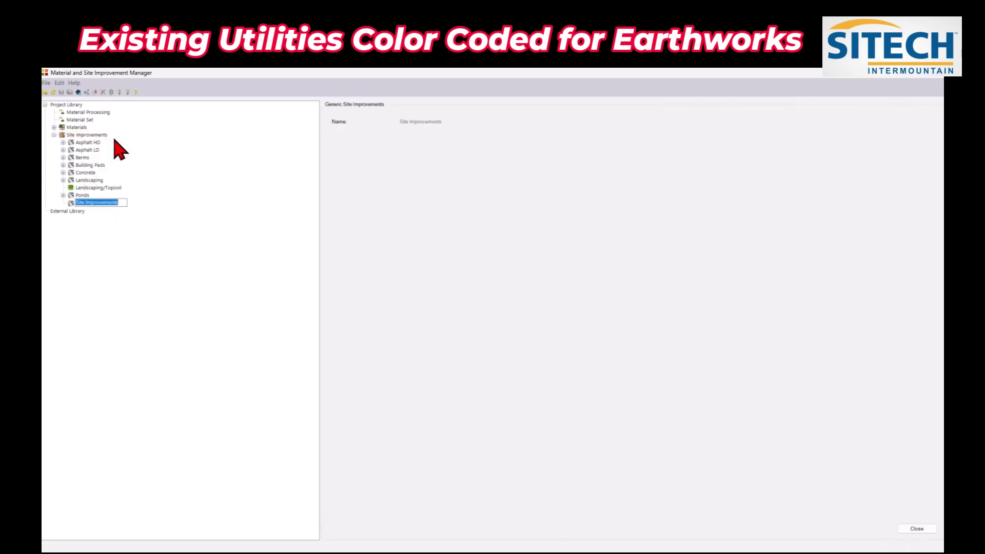
{"action": "type", "text": "Existing Gas"}
{"action": "key", "text": "Return"}
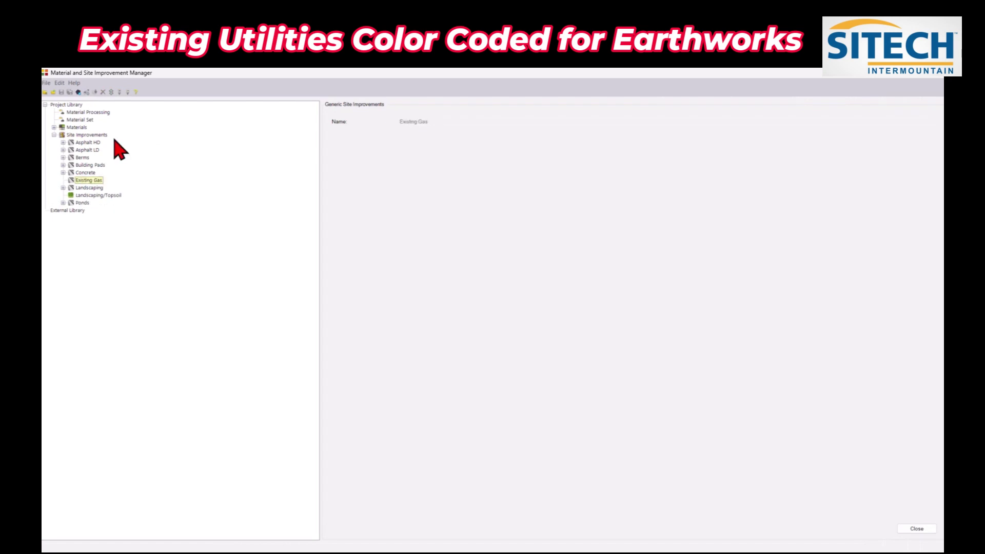
Add an Area-type site improvement named "Existing Gas" under the Existing Gas category
{"action": "right_click", "coordinate": [87, 182]}
{"action": "left_click", "coordinate": [109, 186]}
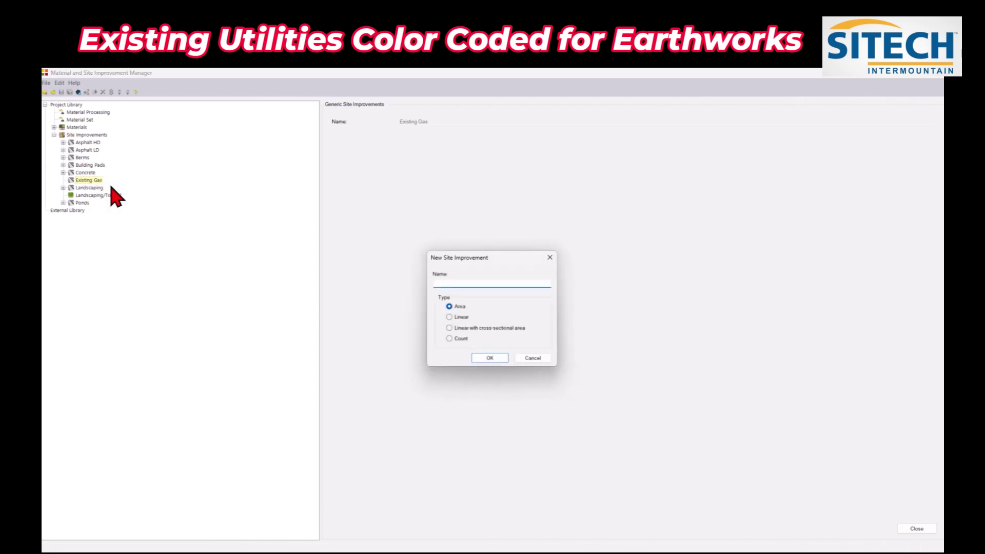
{"action": "type", "text": "Existing Gas"}
{"action": "left_click", "coordinate": [488, 359]}
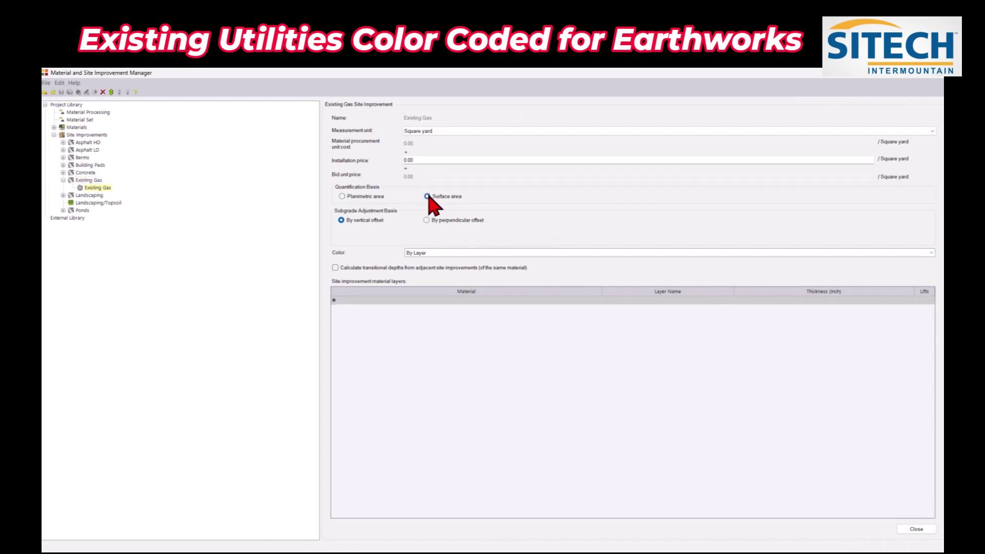
Configure the Existing Gas site improvement with surface area quantification, perpendicular offset subgrade adjustment and the color Yellow
{"action": "left_click", "coordinate": [426, 220]}
{"action": "left_click", "coordinate": [434, 253]}
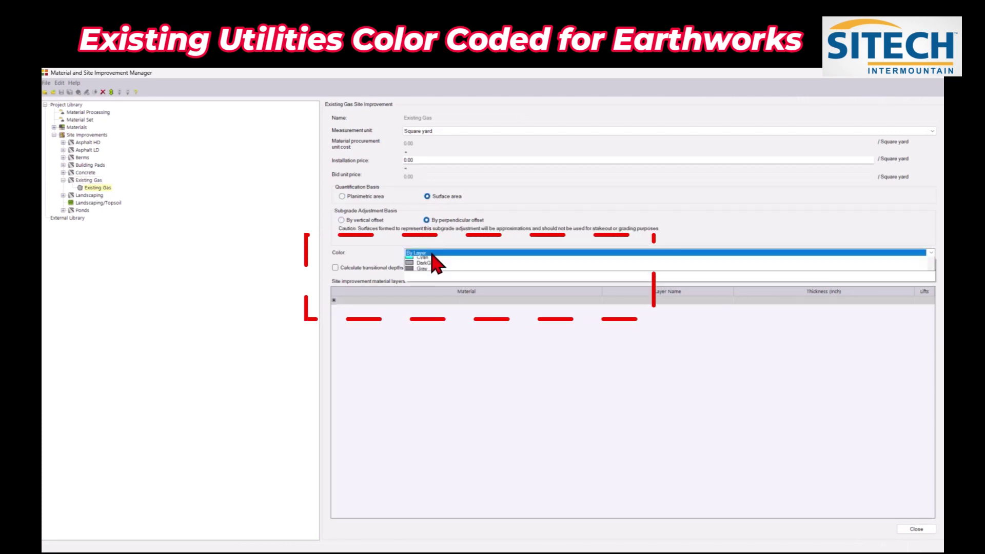
{"action": "scroll", "coordinate": [435, 301], "scroll_direction": "down", "scroll_amount": 2}
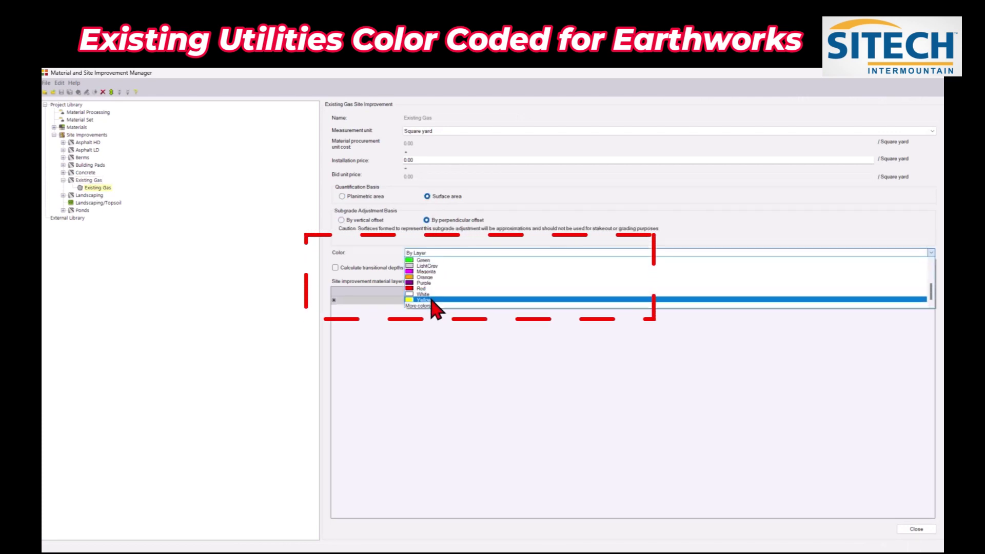
{"action": "left_click", "coordinate": [433, 304]}
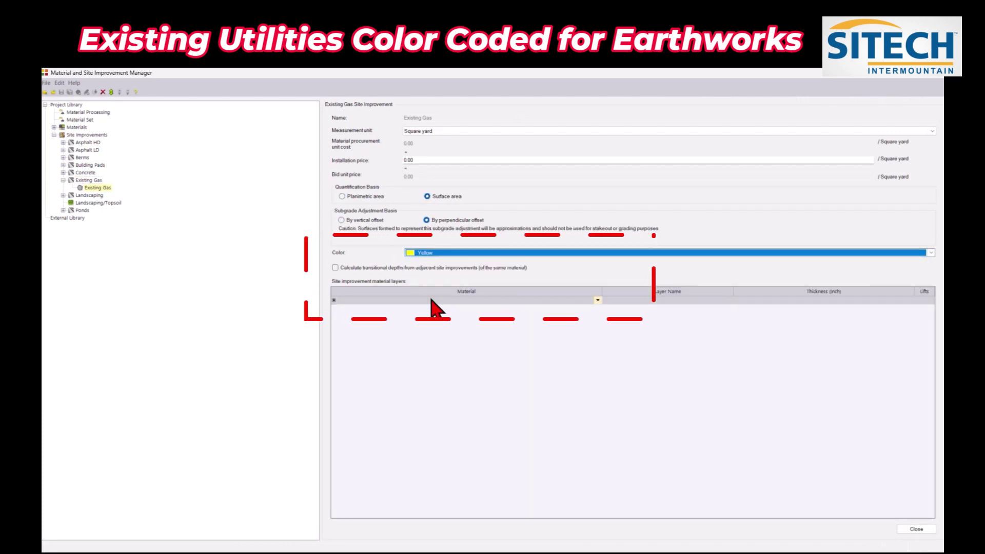
{"action": "left_click", "coordinate": [80, 257]}
Add a new site improvement category named "Existing Power" under Site Improvements
{"action": "left_click", "coordinate": [83, 135]}
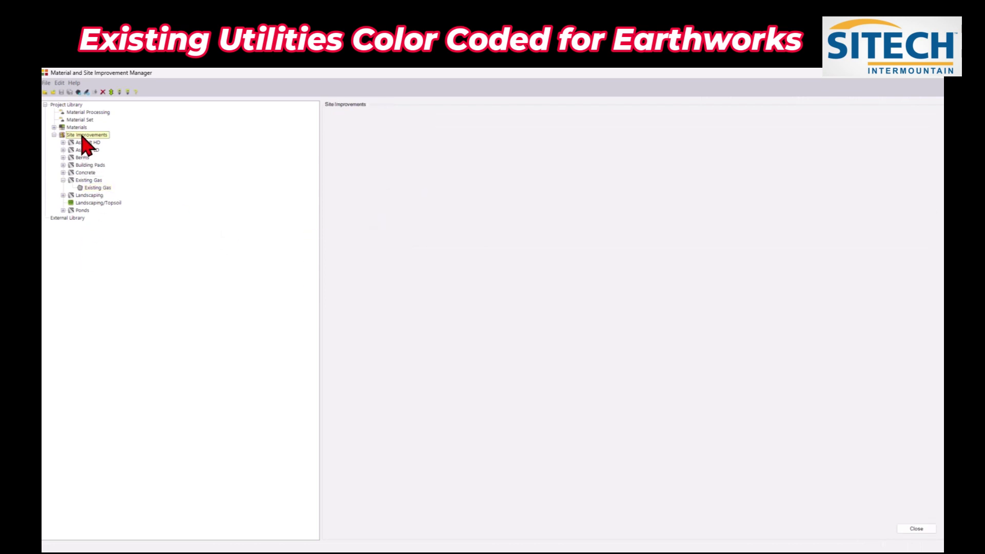
{"action": "right_click", "coordinate": [82, 137]}
{"action": "left_click", "coordinate": [114, 148]}
{"action": "type", "text": "E"}
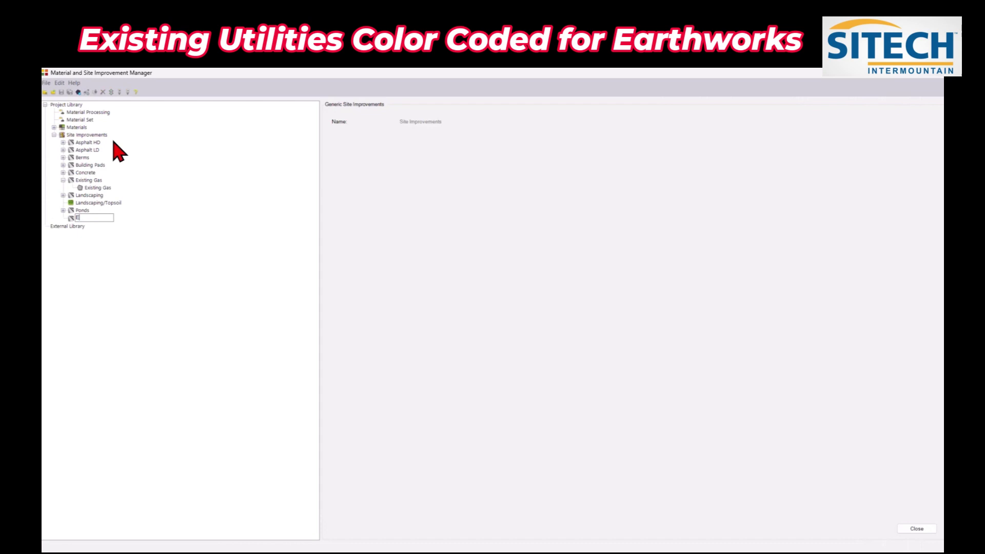
{"action": "type", "text": "xisting Power"}
{"action": "key", "text": "Return"}
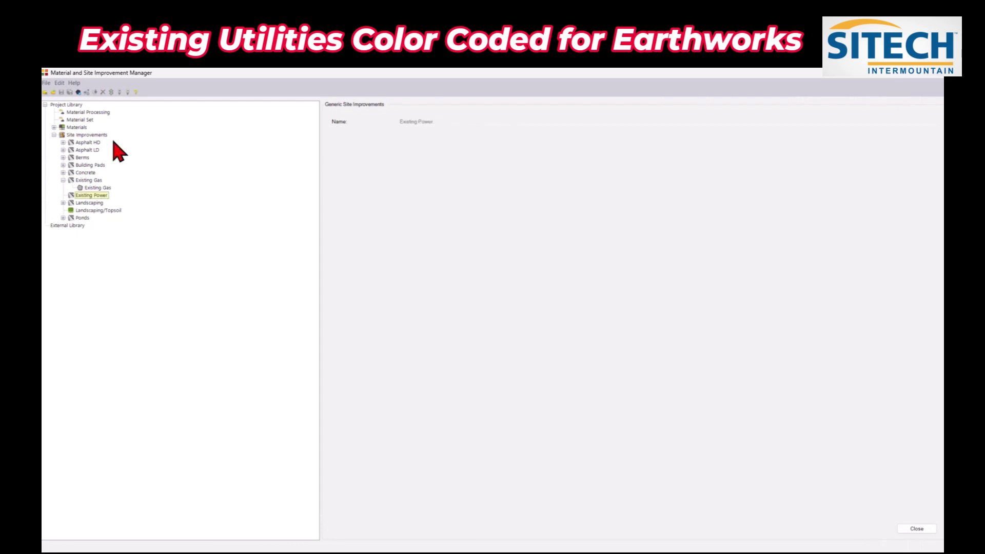
Add an Area-type site improvement named "Existing power" under the Existing Power category
{"action": "right_click", "coordinate": [101, 195]}
{"action": "left_click", "coordinate": [128, 200]}
{"action": "type", "text": "Existing power"}
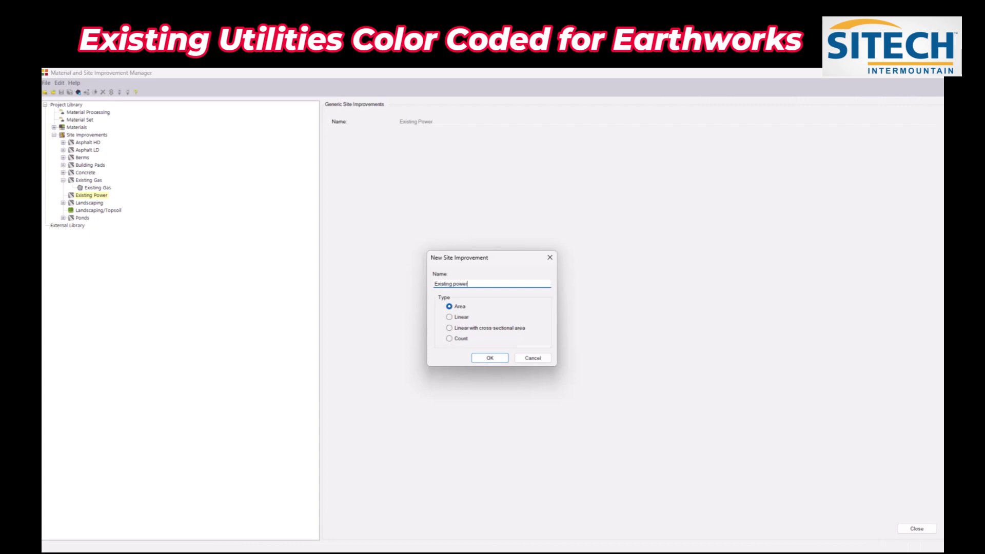
{"action": "left_click", "coordinate": [487, 357]}
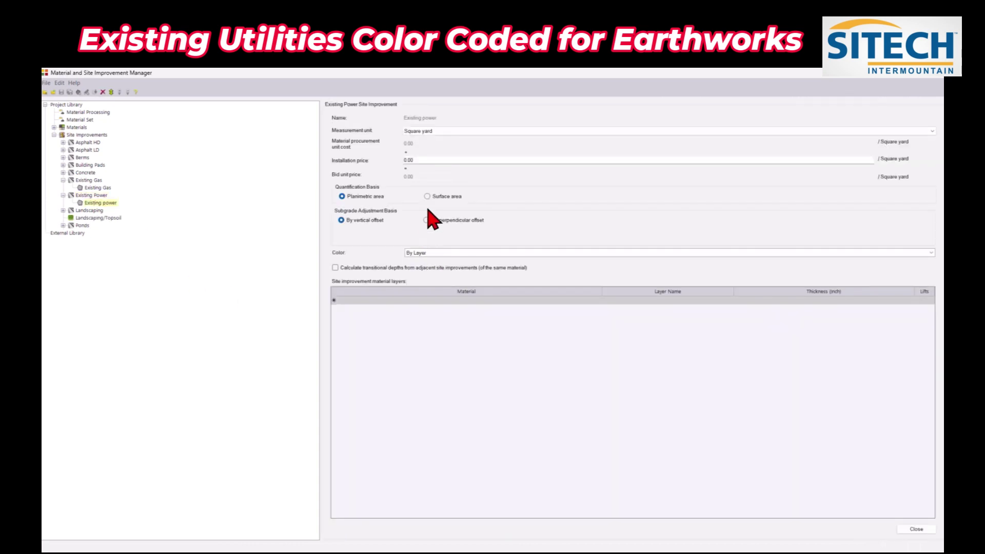
Configure the Existing power site improvement with surface area quantification, perpendicular offset subgrade adjustment and the color Red
{"action": "left_click", "coordinate": [427, 196]}
{"action": "left_click", "coordinate": [426, 219]}
{"action": "left_click", "coordinate": [434, 253]}
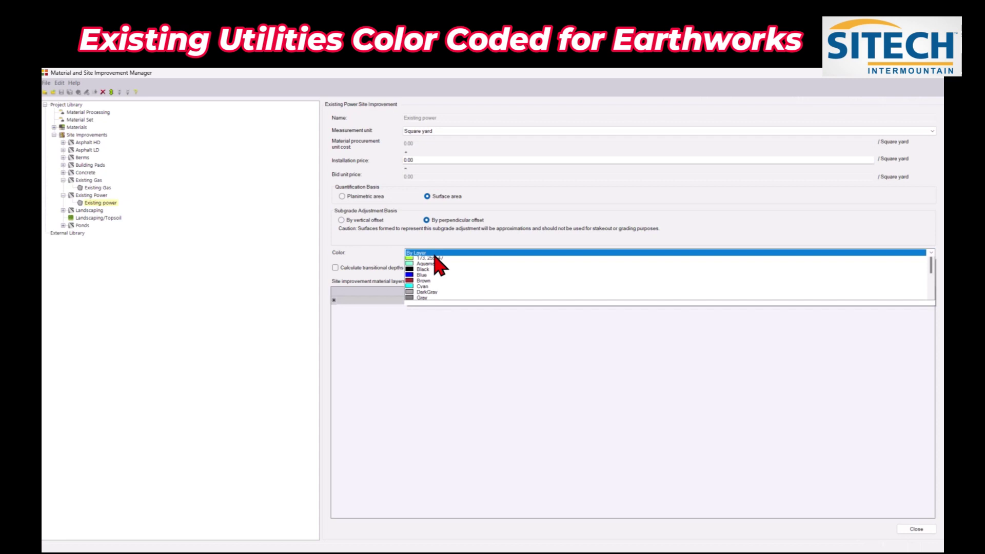
{"action": "scroll", "coordinate": [435, 287], "scroll_direction": "down", "scroll_amount": 3}
{"action": "left_click", "coordinate": [430, 299]}
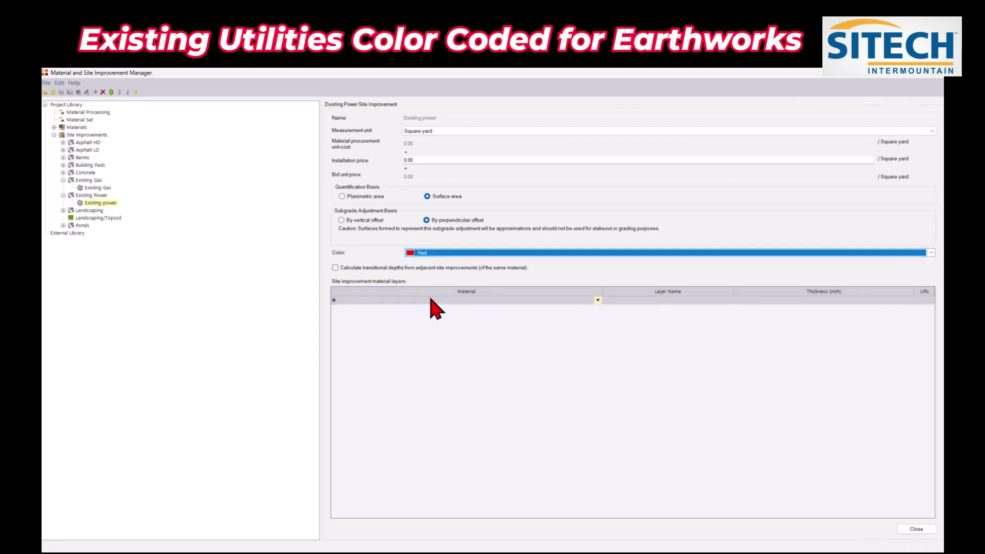
Add a new site improvement category named "Existing Comm" under Site Improvements
{"action": "left_click", "coordinate": [82, 135]}
{"action": "right_click", "coordinate": [81, 136]}
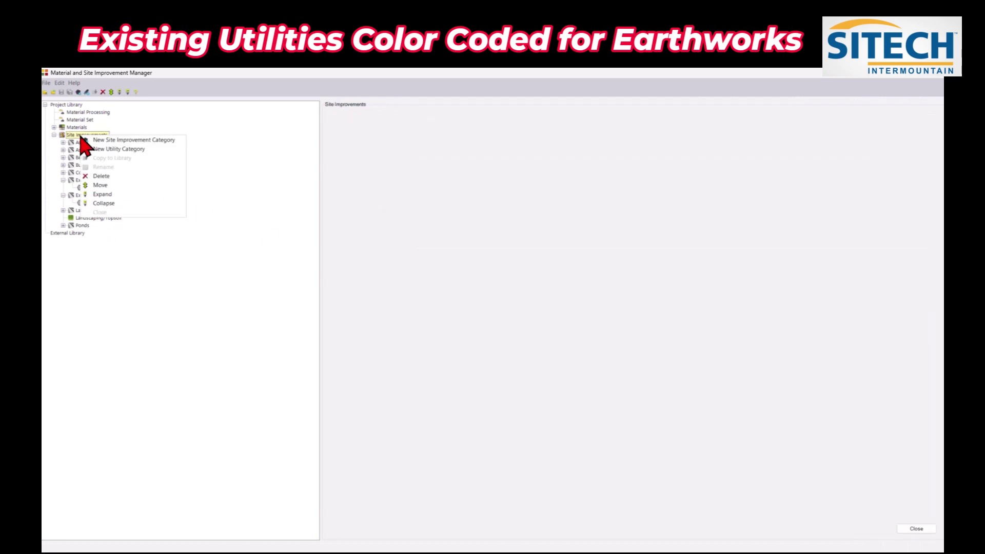
{"action": "left_click", "coordinate": [103, 140]}
{"action": "type", "text": "Existing Comm"}
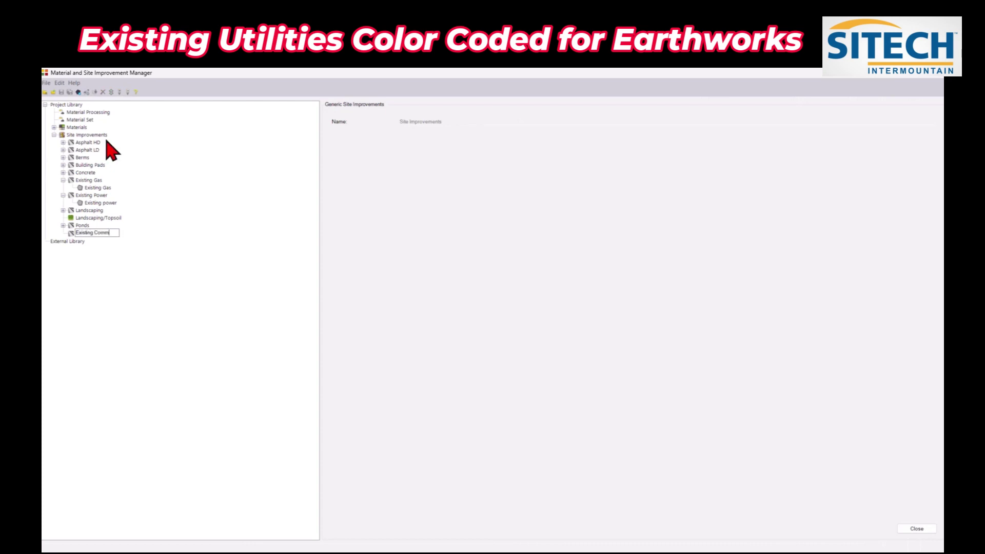
{"action": "key", "text": "Return"}
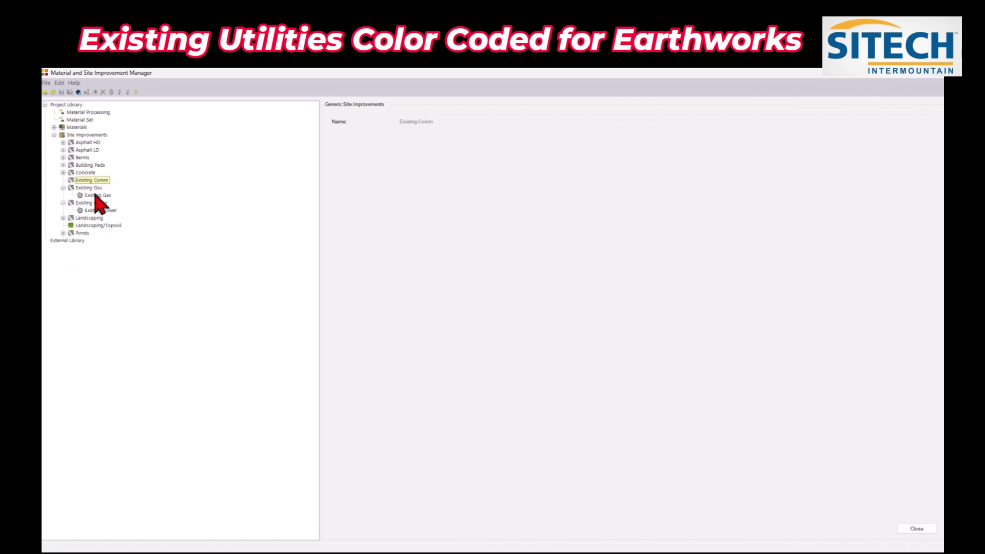
Add an Area-type site improvement named "Existing Comm" under the Existing Comm category
{"action": "right_click", "coordinate": [101, 181]}
{"action": "left_click", "coordinate": [125, 185]}
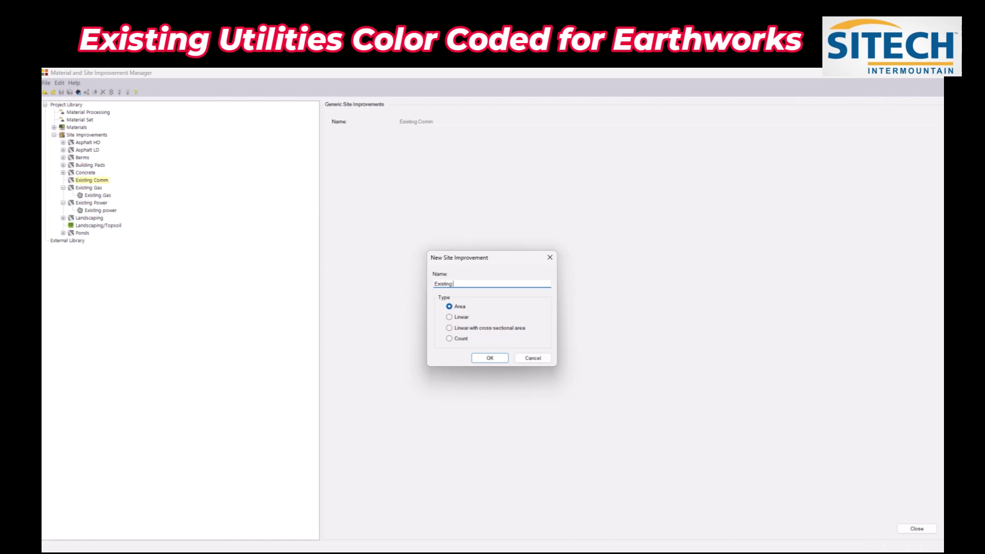
{"action": "left_click", "coordinate": [491, 359]}
Configure the Existing Comm site improvement with surface area quantification, perpendicular offset subgrade adjustment and the color Magenta, and close the manager
{"action": "left_click", "coordinate": [428, 197]}
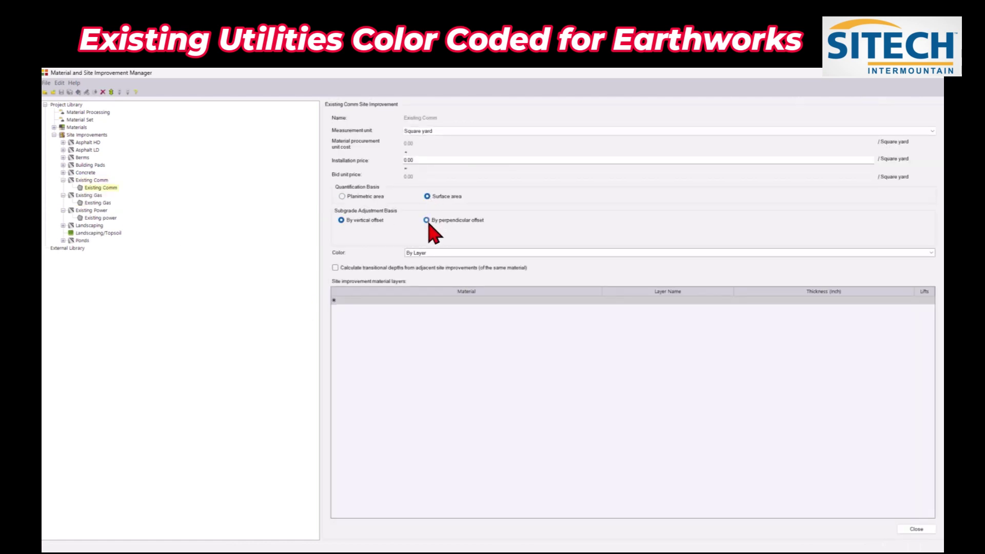
{"action": "left_click", "coordinate": [427, 221]}
{"action": "left_click", "coordinate": [437, 254]}
{"action": "scroll", "coordinate": [440, 292], "scroll_direction": "down", "scroll_amount": 3}
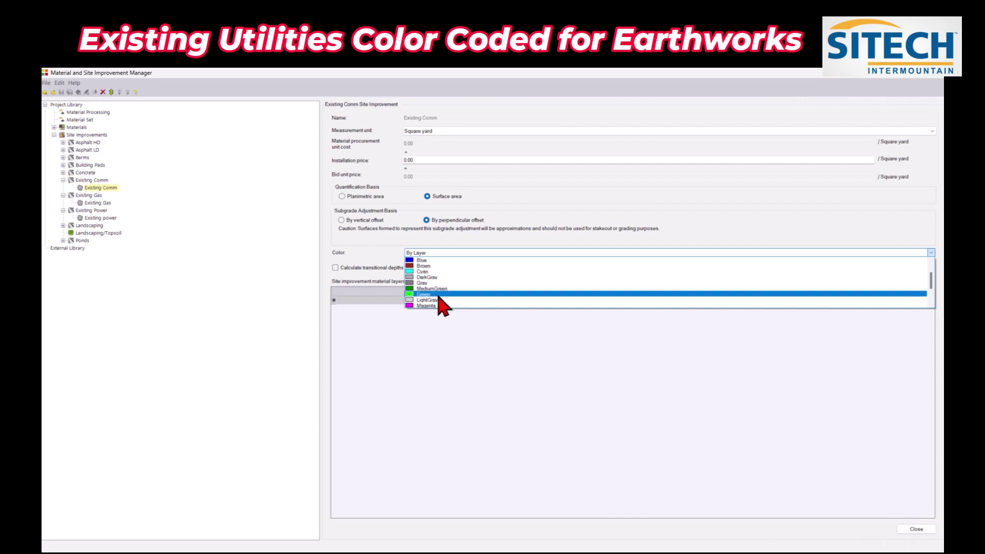
{"action": "left_click", "coordinate": [431, 306]}
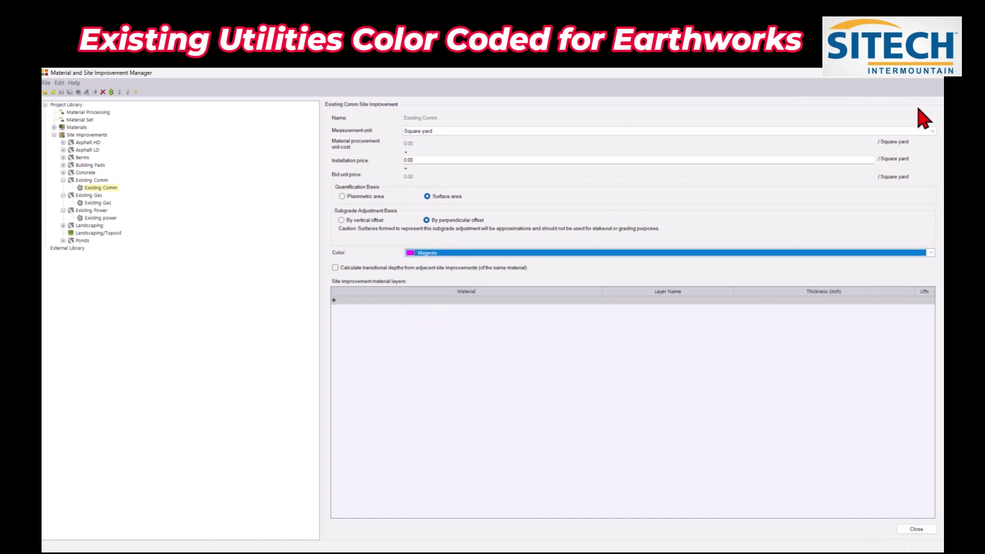
{"action": "left_click", "coordinate": [940, 78]}
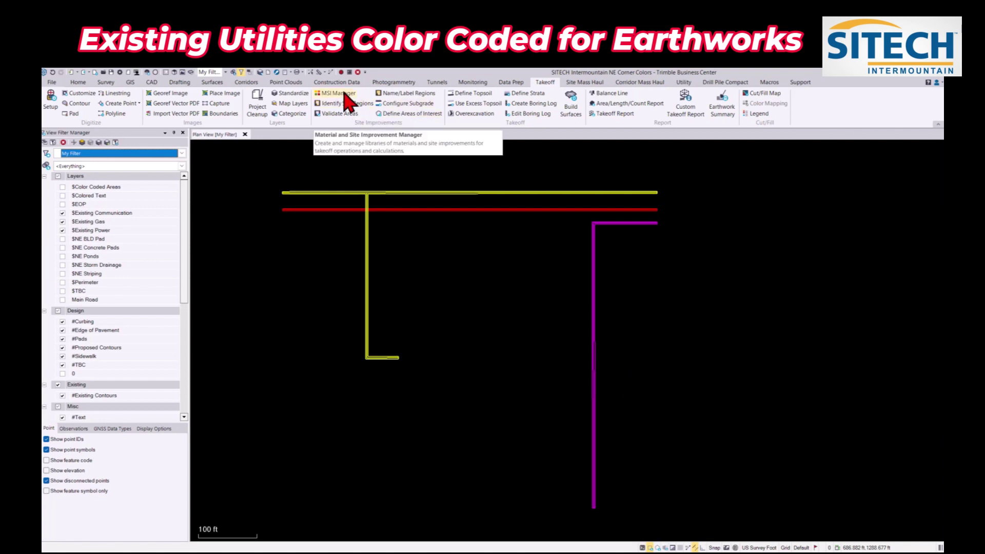
Reassign the $Existing Communication, $Existing Gas and $Existing Power layers from the Unknown takeoff category to Design
{"action": "left_click", "coordinate": [291, 114]}
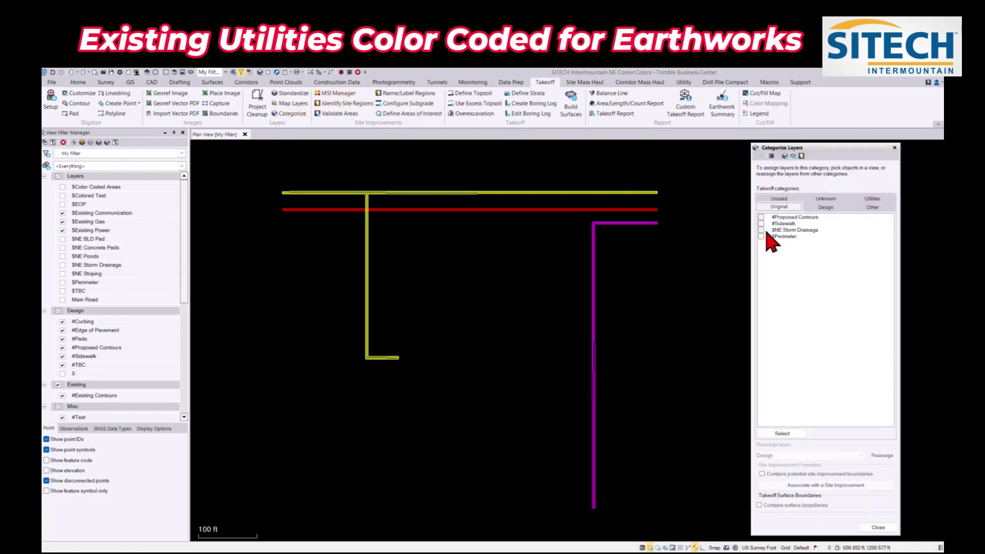
{"action": "left_click", "coordinate": [825, 207]}
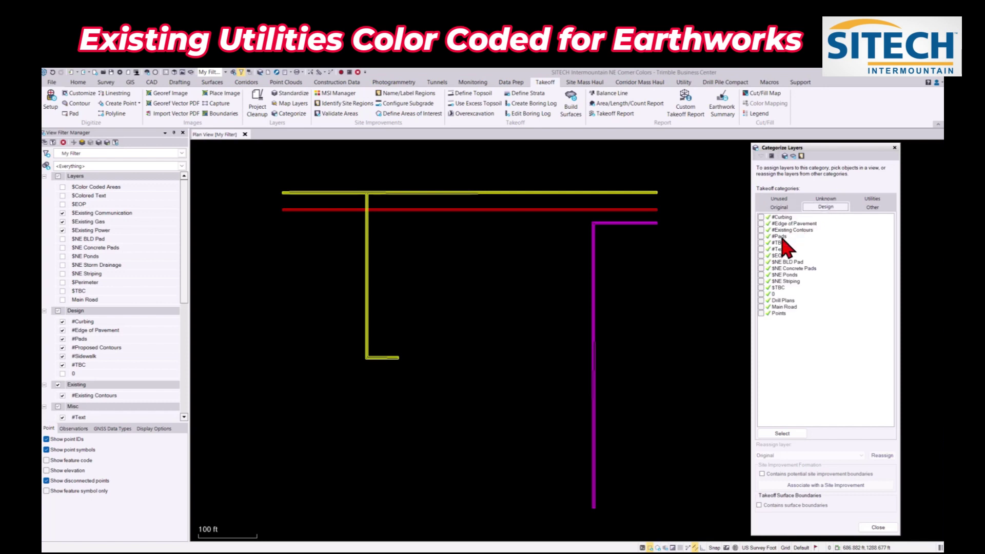
{"action": "left_click", "coordinate": [824, 200]}
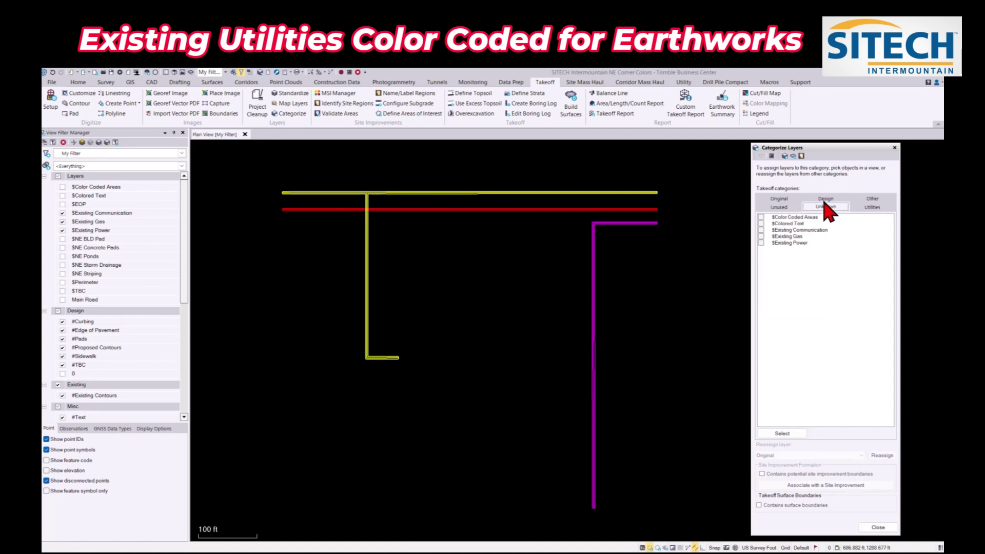
{"action": "left_click", "coordinate": [762, 231]}
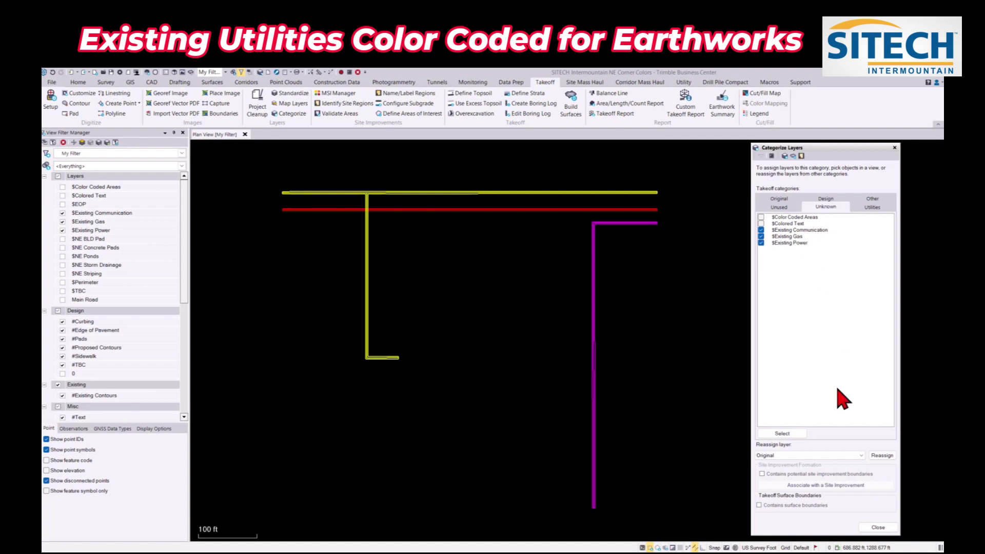
{"action": "left_click", "coordinate": [856, 455]}
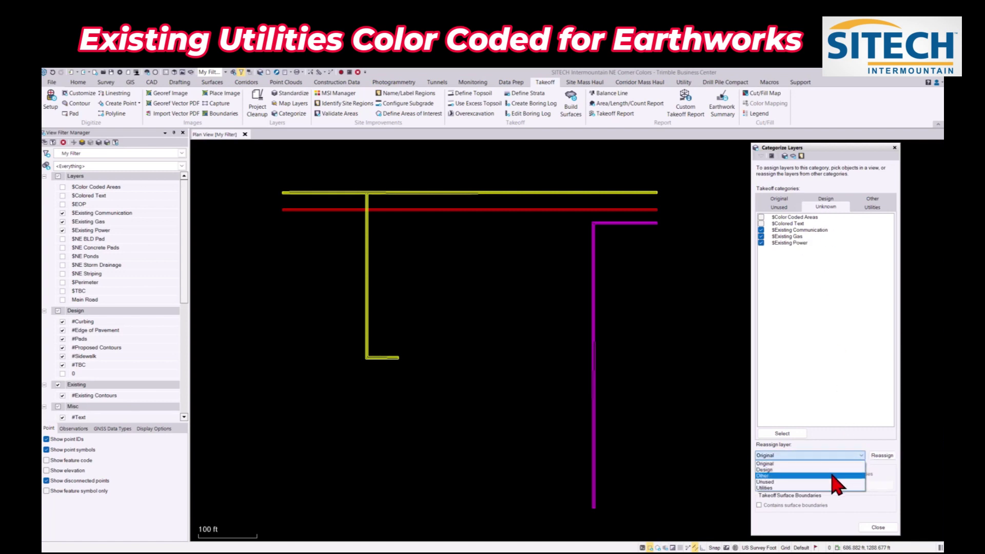
{"action": "left_click", "coordinate": [832, 470]}
{"action": "left_click", "coordinate": [882, 456]}
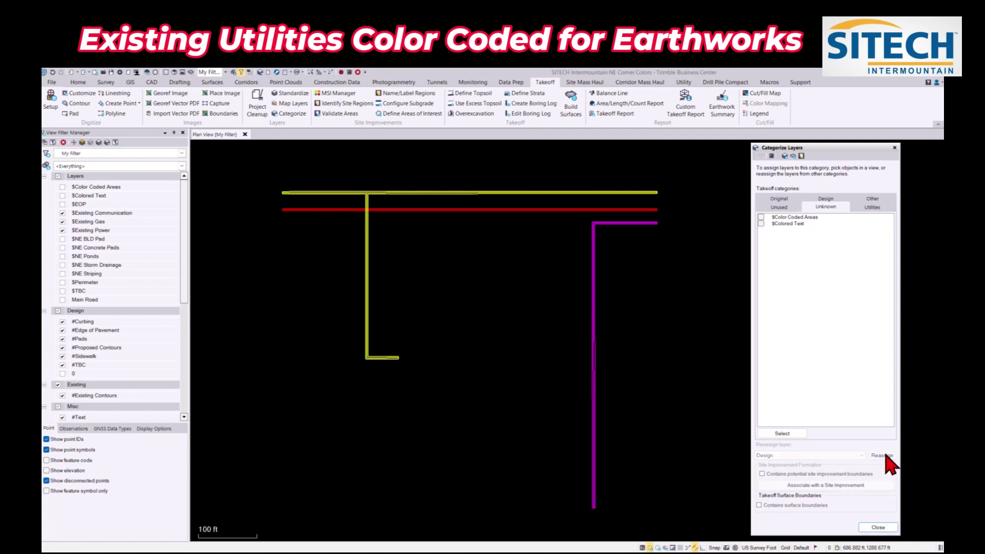
Mark the three existing utility layers in the Design category as containing potential site improvement boundaries, and close Categorize Layers
{"action": "left_click", "coordinate": [826, 199]}
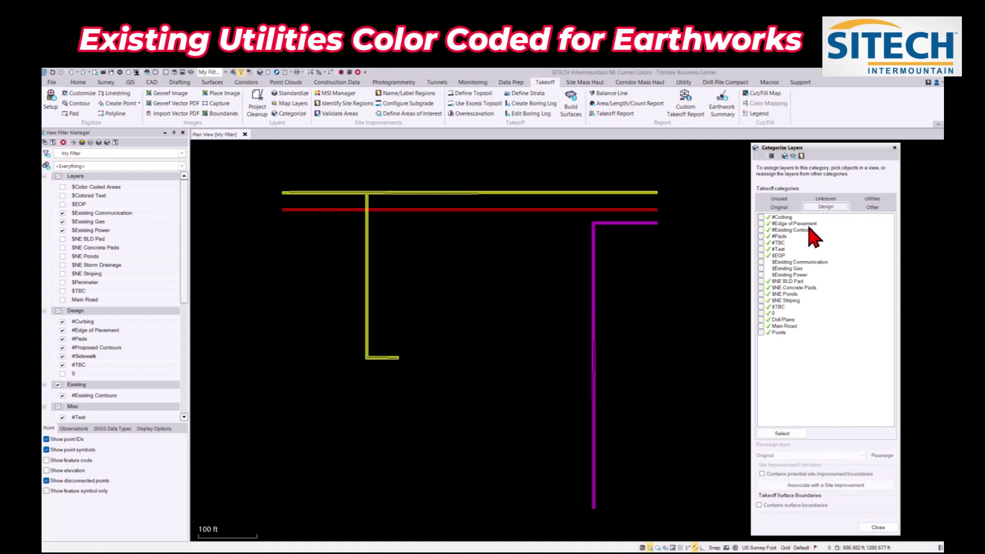
{"action": "left_click", "coordinate": [761, 262]}
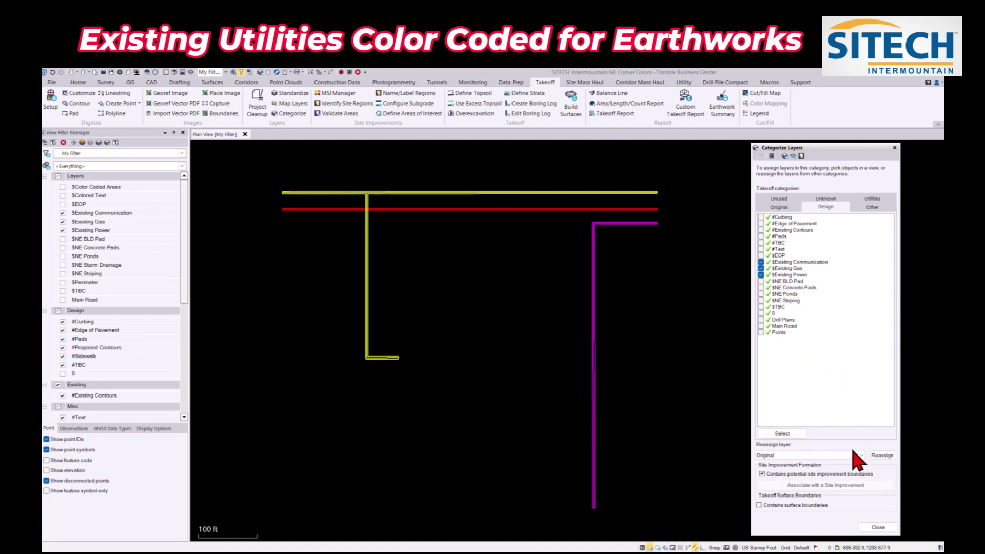
{"action": "left_click", "coordinate": [878, 527]}
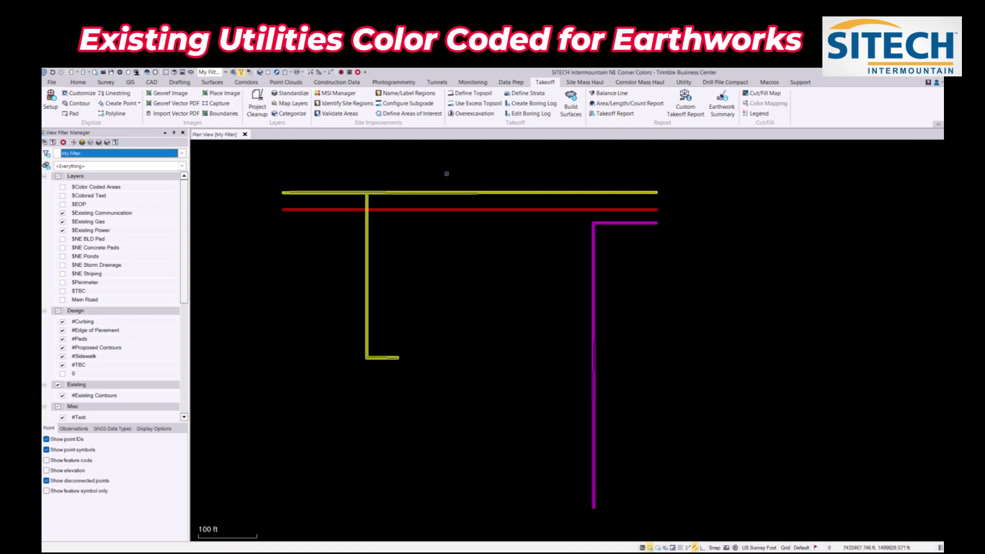
Identify the gas line's horizontal run and the short upper part of its branch as Existing Gas site regions, using the Design takeoff category
{"action": "left_click", "coordinate": [341, 104]}
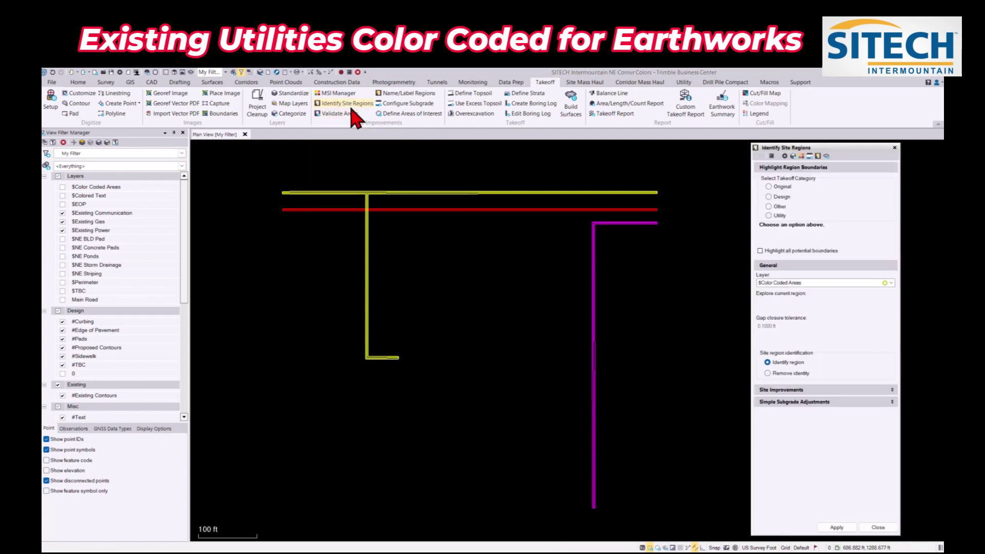
{"action": "left_click", "coordinate": [768, 196]}
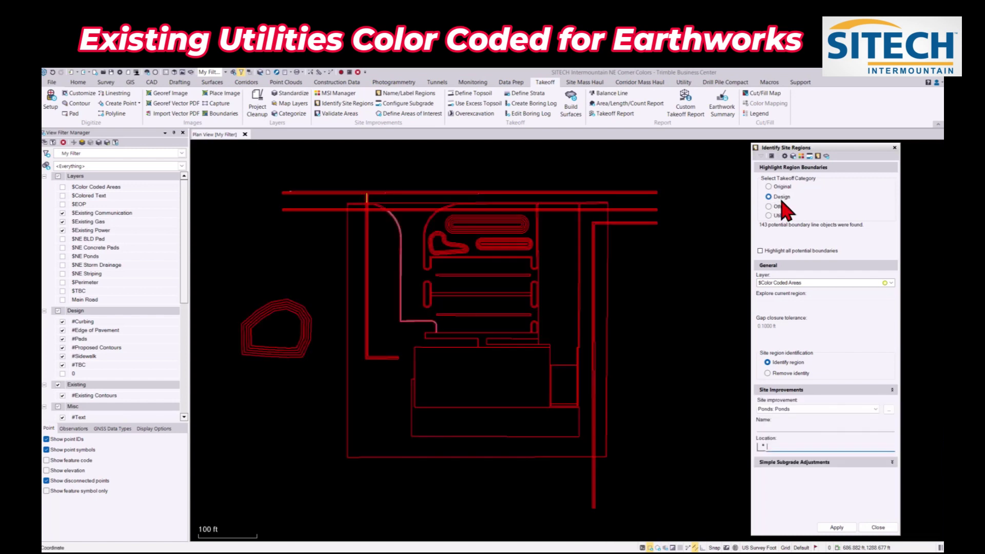
{"action": "left_click", "coordinate": [875, 409]}
{"action": "left_click", "coordinate": [839, 453]}
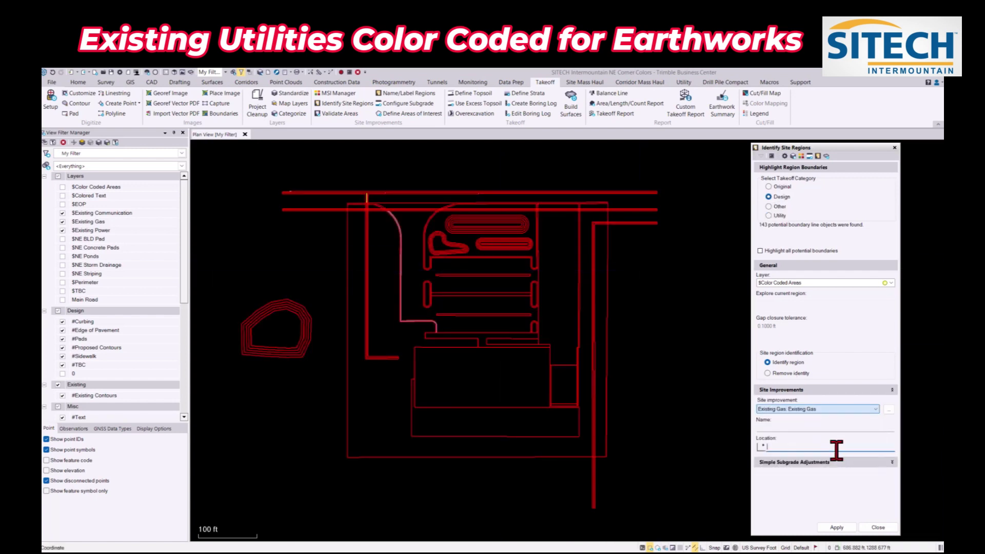
{"action": "scroll", "coordinate": [424, 262], "scroll_direction": "up", "scroll_amount": 4}
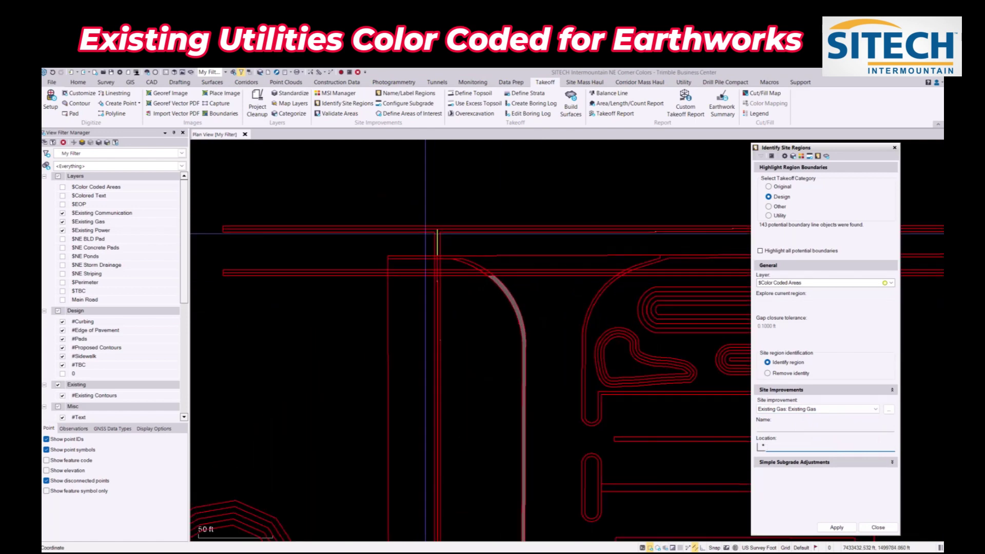
{"action": "left_click", "coordinate": [439, 239]}
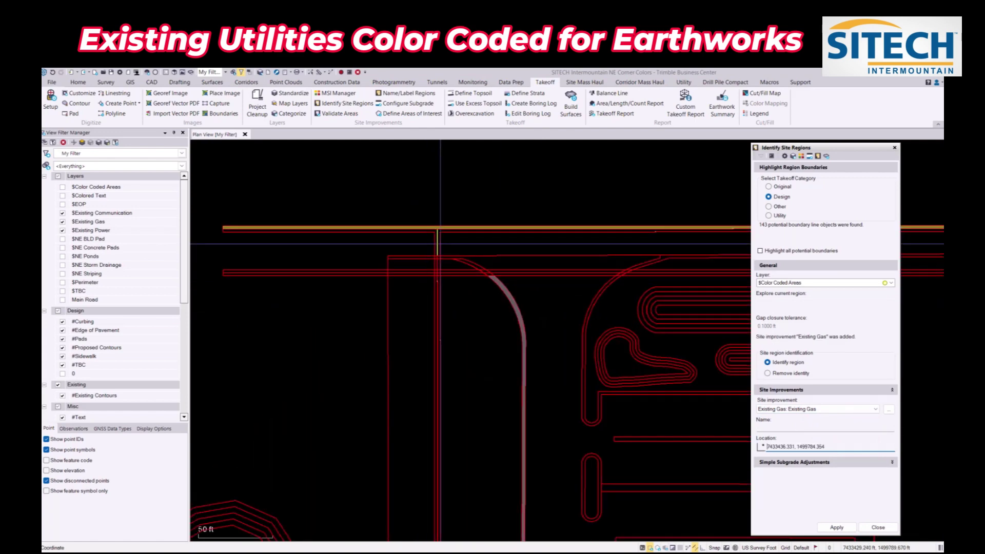
{"action": "scroll", "coordinate": [439, 239], "scroll_direction": "up", "scroll_amount": 4}
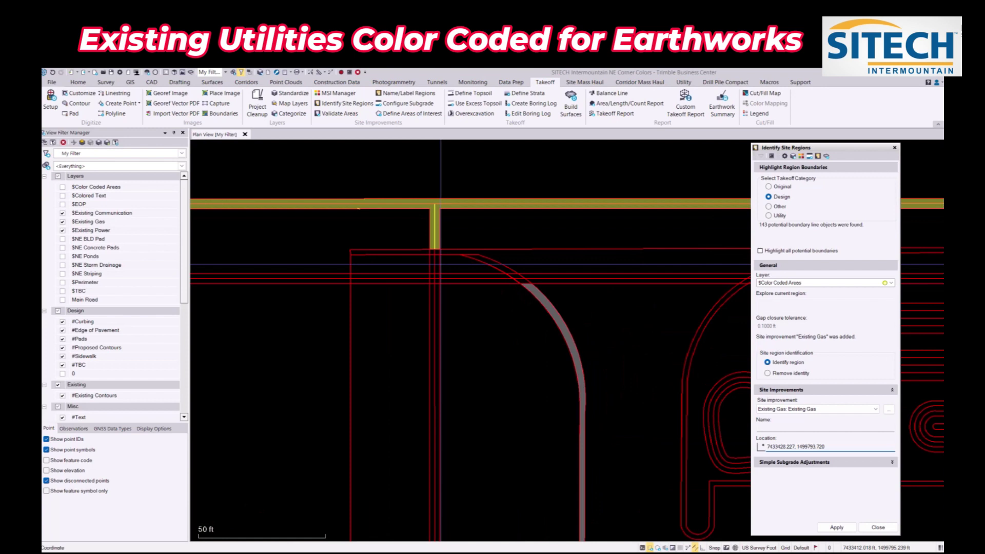
Identify the small remaining pieces of the gas line's vertical branch, down through the power line crossing, as Existing Gas site regions
{"action": "left_click", "coordinate": [435, 247]}
{"action": "left_click", "coordinate": [429, 246]}
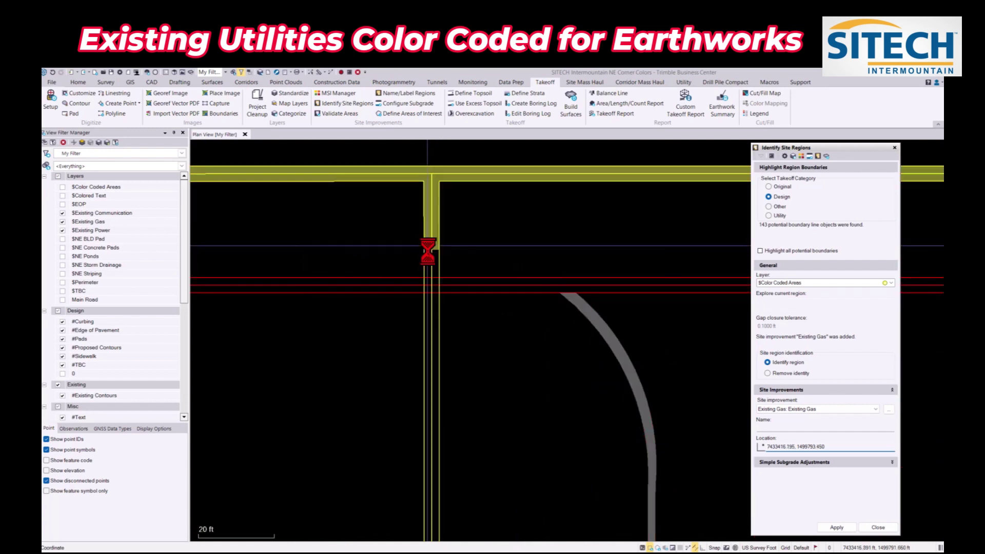
{"action": "left_click", "coordinate": [426, 261]}
{"action": "left_click", "coordinate": [437, 264]}
{"action": "left_click", "coordinate": [435, 282]}
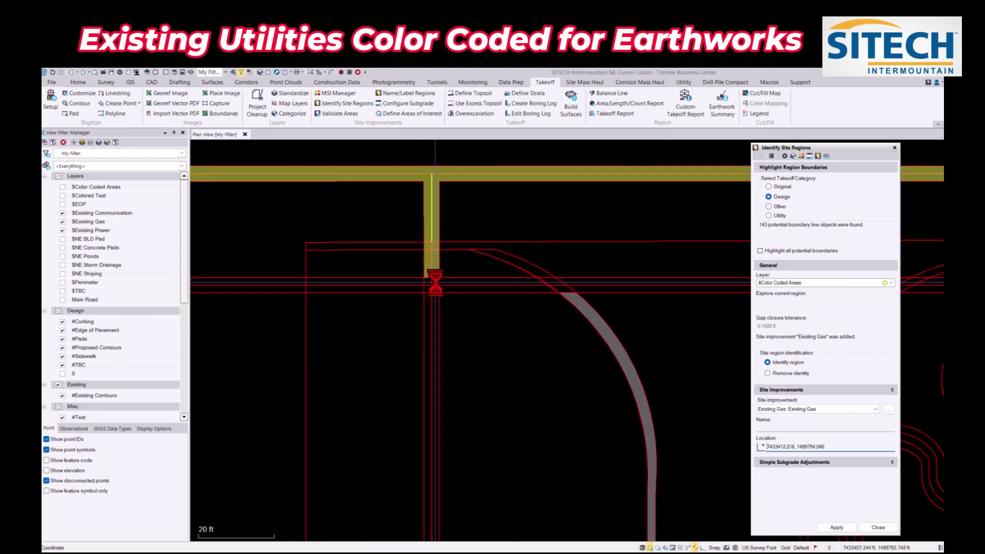
{"action": "left_click", "coordinate": [429, 282]}
{"action": "left_click", "coordinate": [428, 291]}
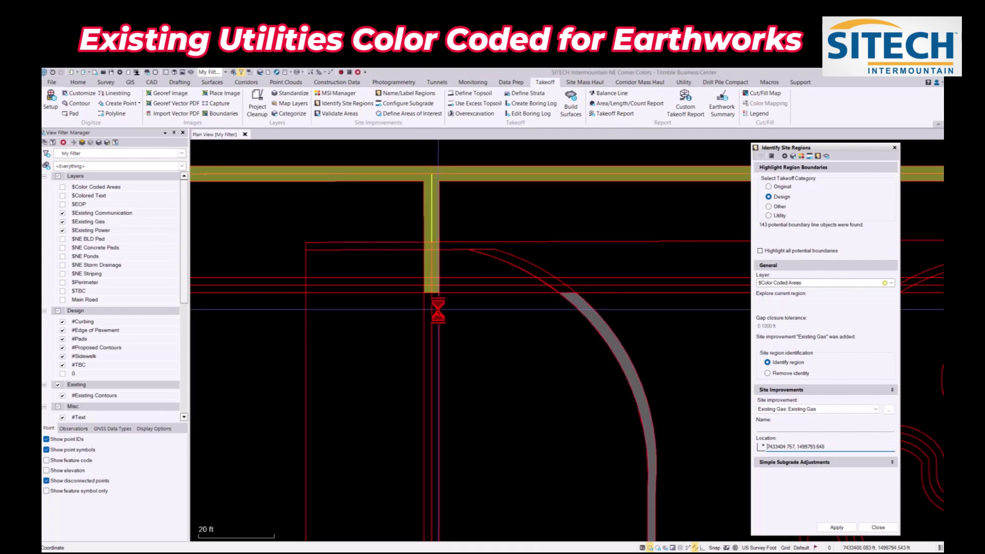
Switch the site improvement to Existing Comm and identify the communication line's horizontal run outside the site boundary
{"action": "scroll", "coordinate": [451, 322], "scroll_direction": "down", "scroll_amount": 4}
{"action": "scroll", "coordinate": [456, 328], "scroll_direction": "down", "scroll_amount": 4}
{"action": "middle_click_drag", "start_coordinate": [448, 496], "coordinate": [376, 346]}
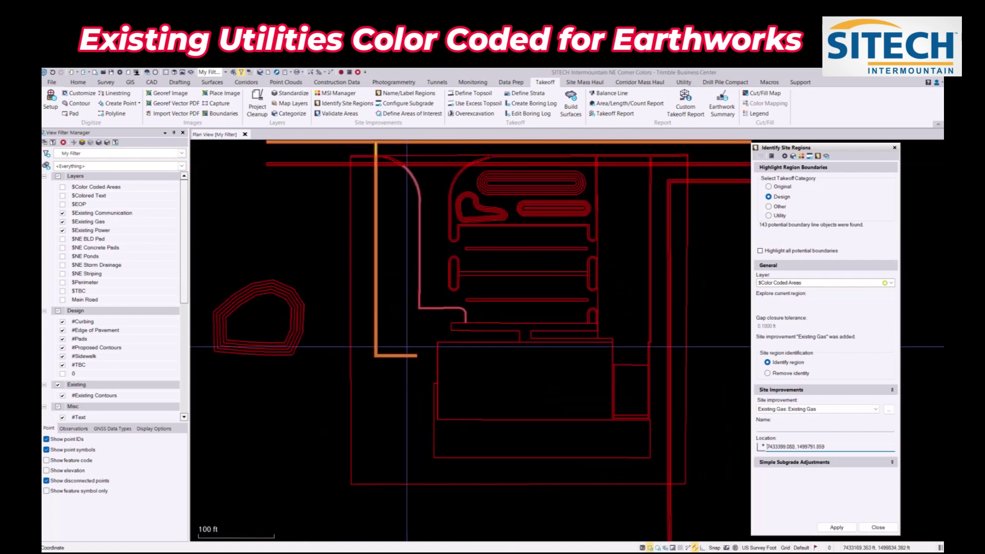
{"action": "middle_click_drag", "start_coordinate": [408, 253], "coordinate": [413, 329]}
{"action": "scroll", "coordinate": [386, 236], "scroll_direction": "up", "scroll_amount": 2}
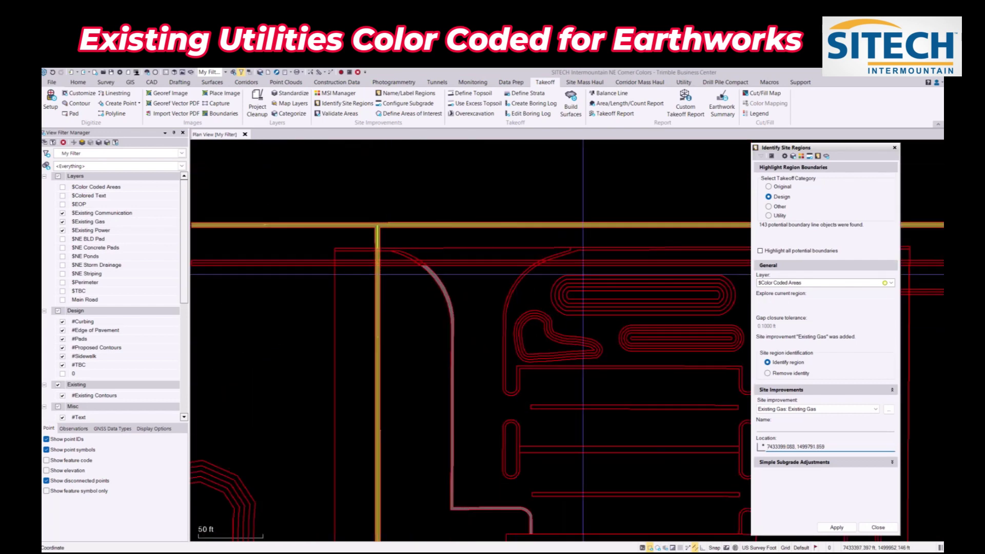
{"action": "left_click", "coordinate": [873, 409]}
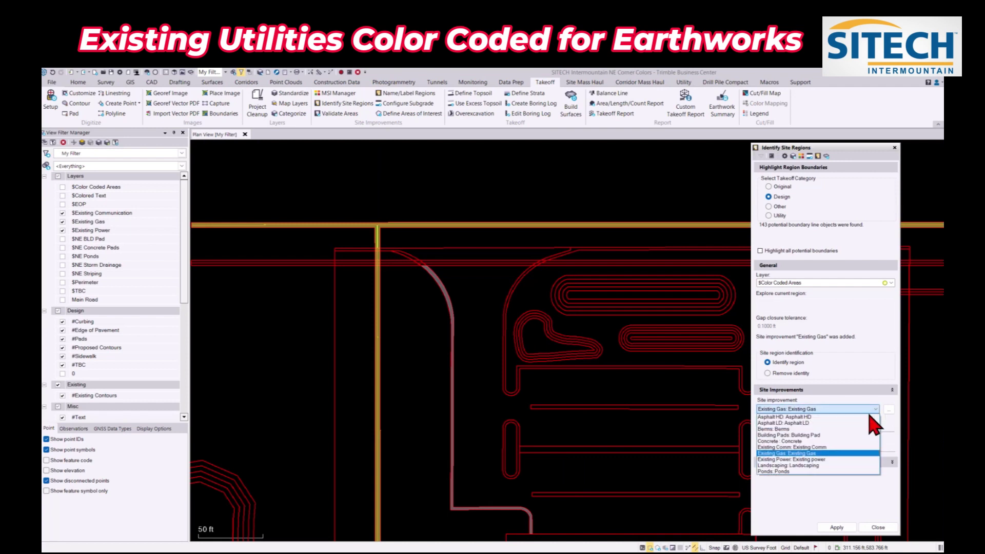
{"action": "left_click", "coordinate": [837, 449]}
{"action": "middle_click_drag", "start_coordinate": [708, 401], "coordinate": [535, 382]}
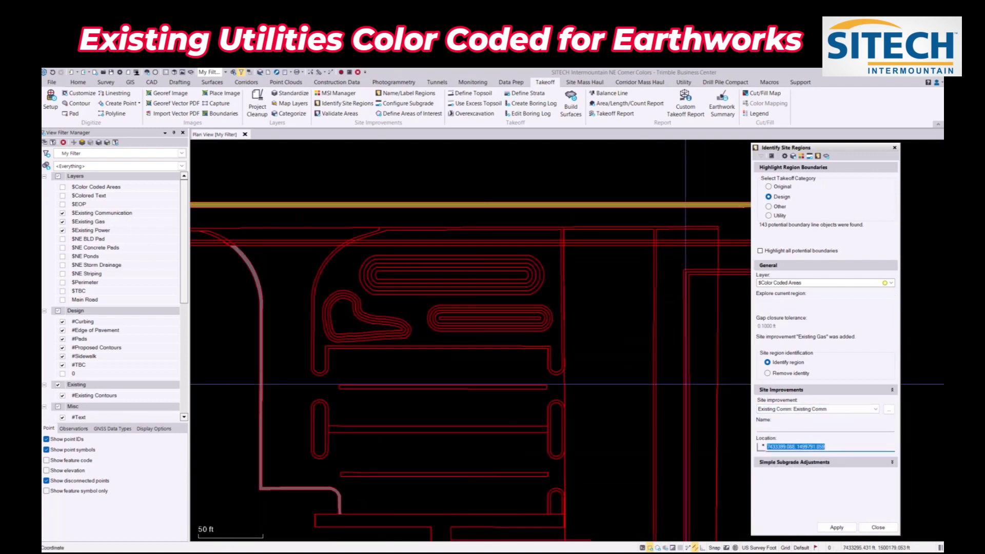
{"action": "middle_click_drag", "start_coordinate": [744, 385], "coordinate": [591, 340]}
{"action": "left_click", "coordinate": [586, 227]}
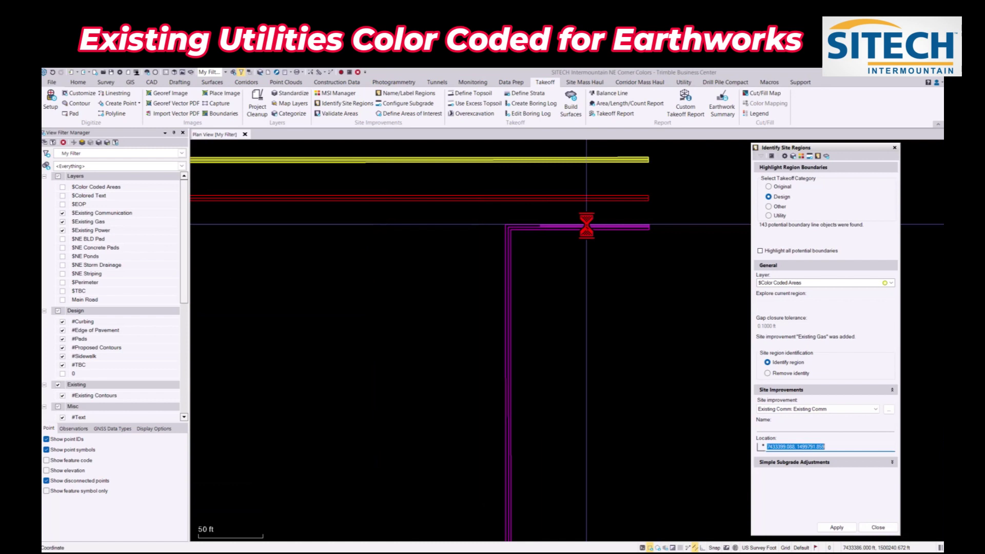
{"action": "scroll", "coordinate": [549, 231], "scroll_direction": "up", "scroll_amount": 5}
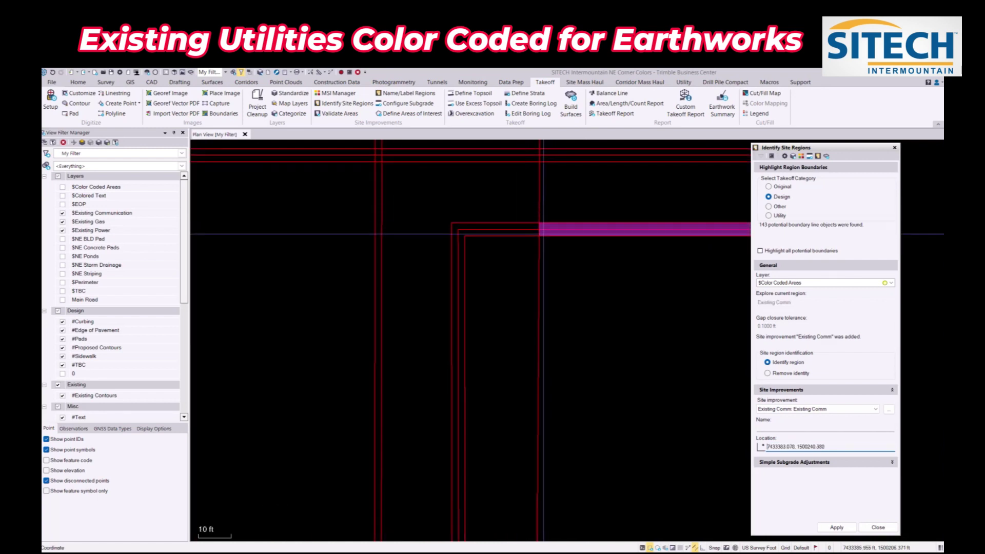
Identify the communication line's corner and its full vertical run past the lower site boundary as Existing Comm regions
{"action": "left_click", "coordinate": [528, 226]}
{"action": "left_click", "coordinate": [526, 233]}
{"action": "scroll", "coordinate": [527, 242], "scroll_direction": "down", "scroll_amount": 6}
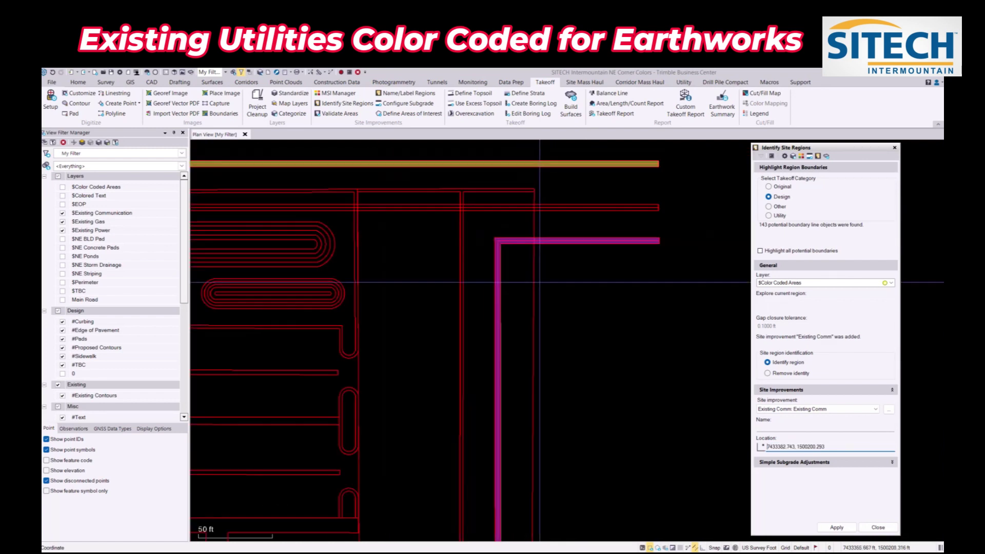
{"action": "middle_click_drag", "start_coordinate": [552, 333], "coordinate": [552, 227]}
{"action": "scroll", "coordinate": [513, 362], "scroll_direction": "up", "scroll_amount": 5}
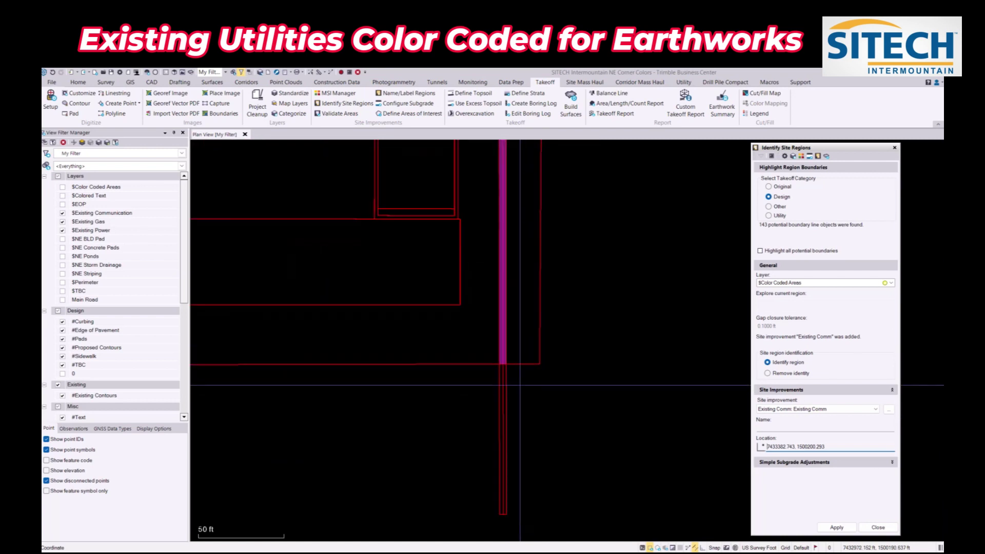
{"action": "scroll", "coordinate": [491, 378], "scroll_direction": "down", "scroll_amount": 8}
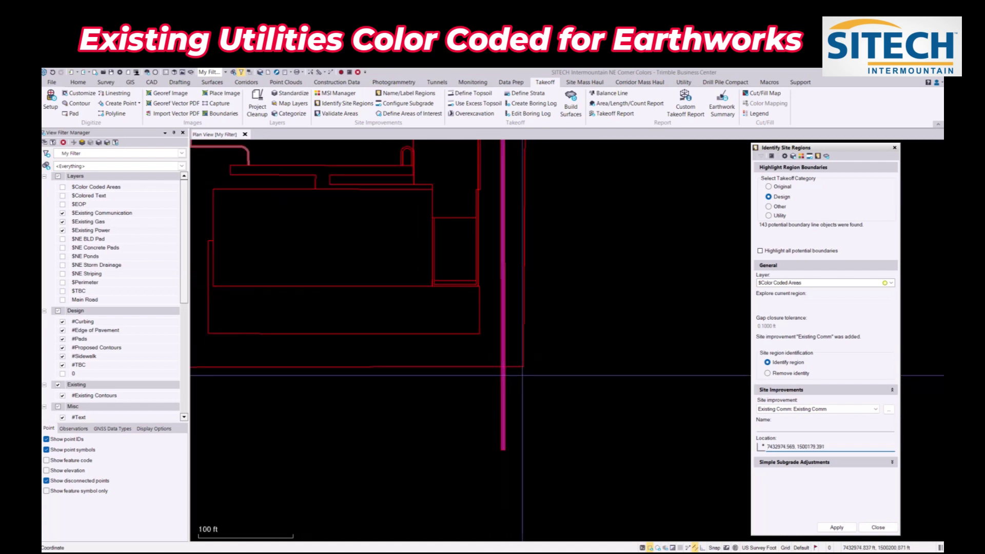
{"action": "middle_click_drag", "start_coordinate": [515, 365], "coordinate": [522, 378]}
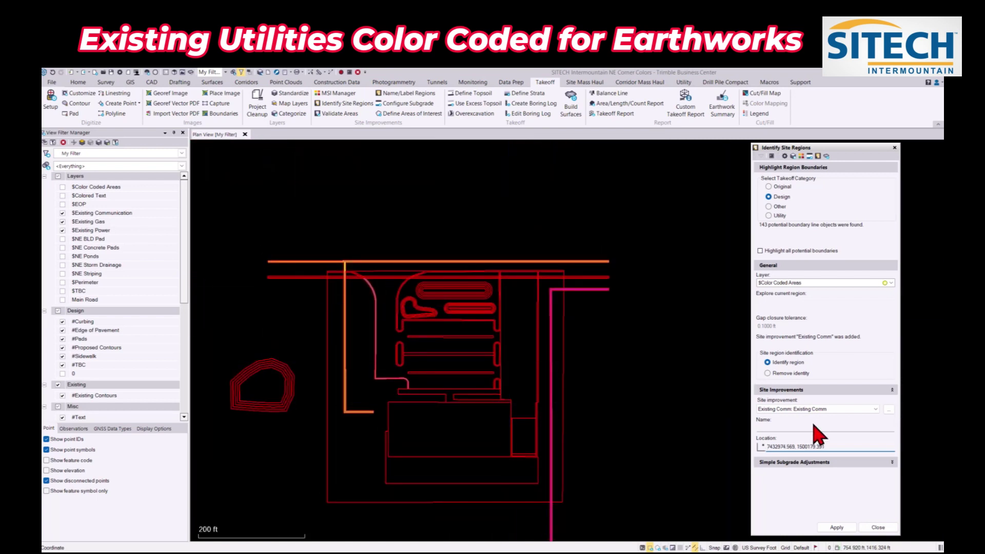
Switch the site improvement to Existing Power and identify the power line's end section outside the site boundary
{"action": "left_click", "coordinate": [875, 409]}
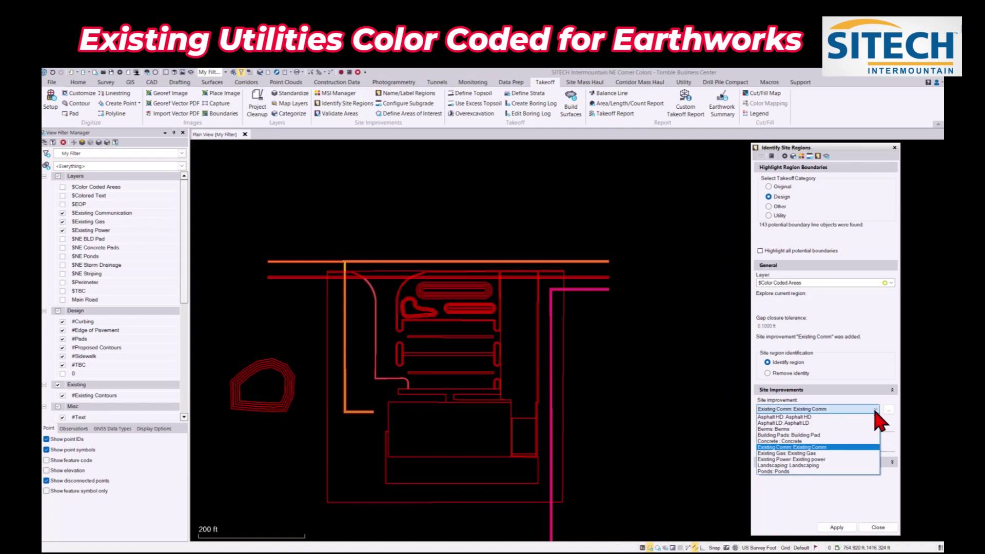
{"action": "left_click", "coordinate": [844, 460]}
{"action": "scroll", "coordinate": [590, 272], "scroll_direction": "up", "scroll_amount": 7}
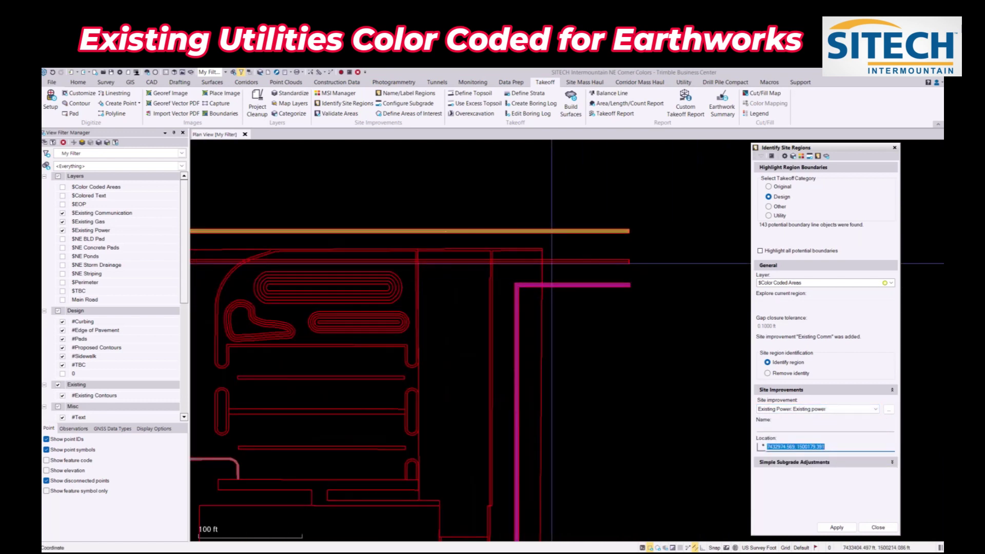
{"action": "left_click", "coordinate": [588, 272]}
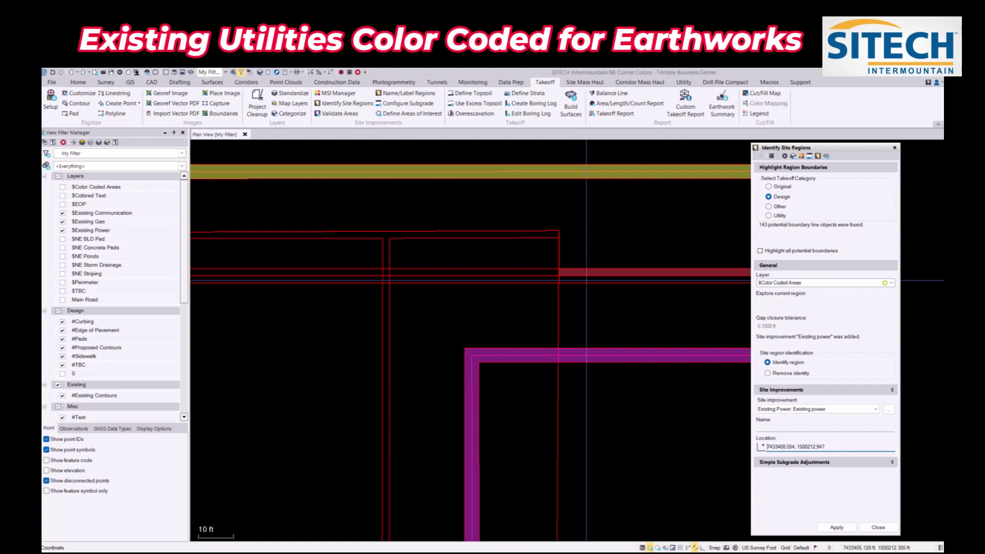
Identify the power line pieces from the site boundary past the two vertical curb lines as Existing Power regions
{"action": "left_click", "coordinate": [539, 279]}
{"action": "middle_click_drag", "start_coordinate": [372, 274], "coordinate": [501, 295]}
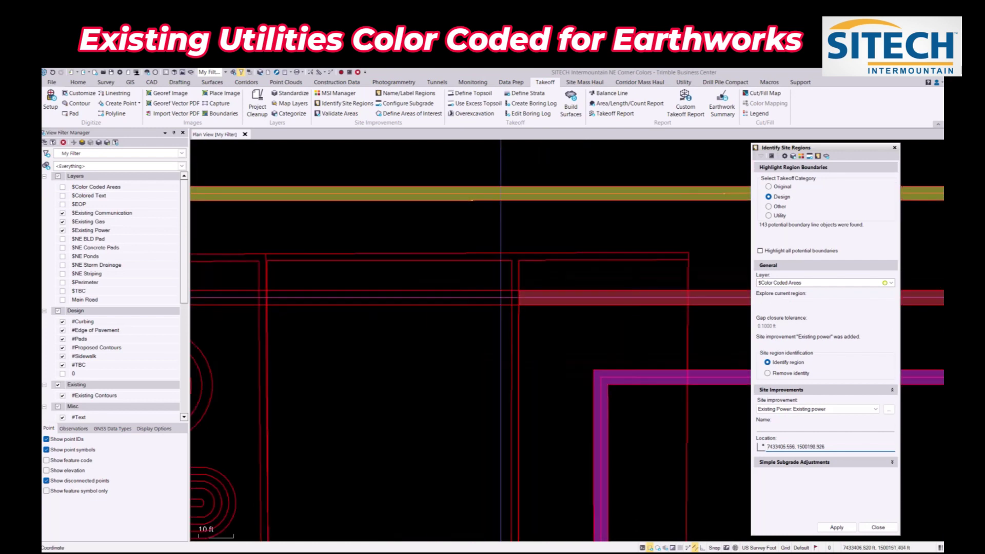
{"action": "left_click", "coordinate": [515, 301]}
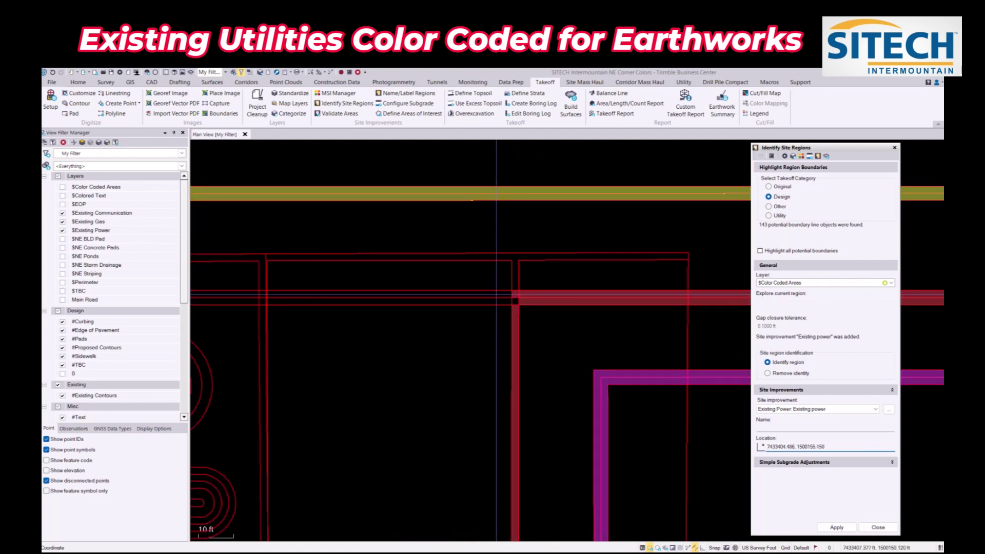
{"action": "left_click", "coordinate": [515, 301]}
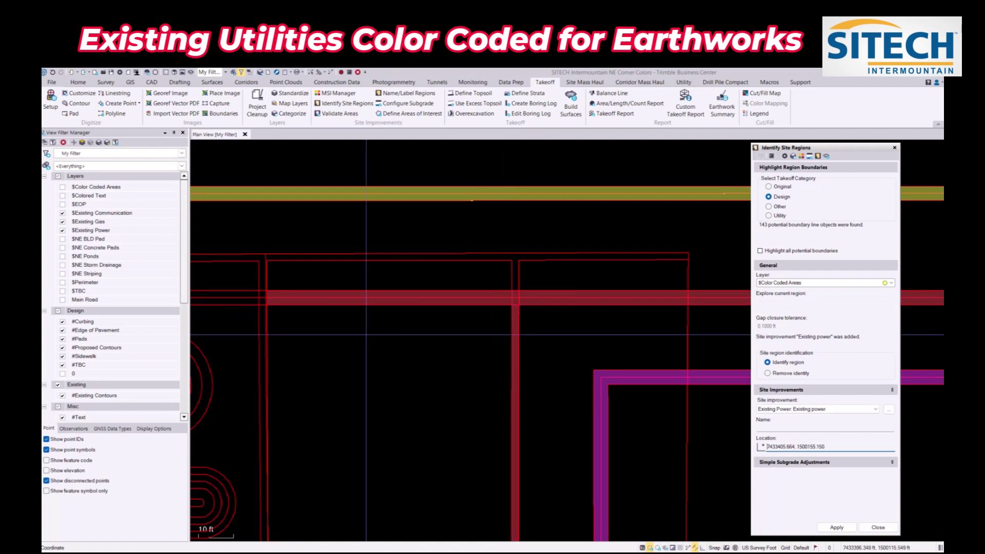
{"action": "middle_click_drag", "start_coordinate": [301, 338], "coordinate": [424, 328]}
{"action": "left_click", "coordinate": [370, 283]}
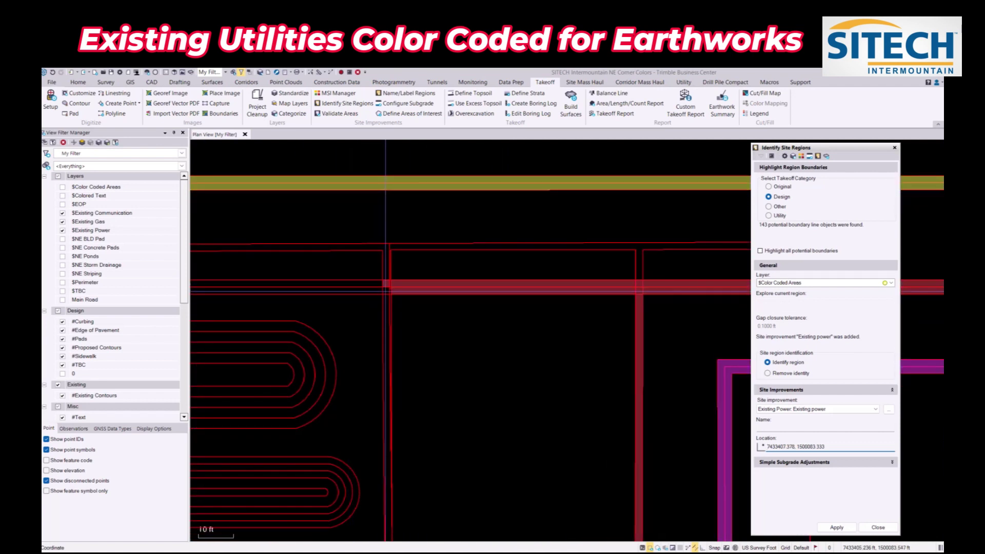
{"action": "left_click", "coordinate": [366, 291]}
Identify the rest of the power line, across the gas branch to its far end, as Existing Power regions
{"action": "scroll", "coordinate": [354, 296], "scroll_direction": "down", "scroll_amount": 4}
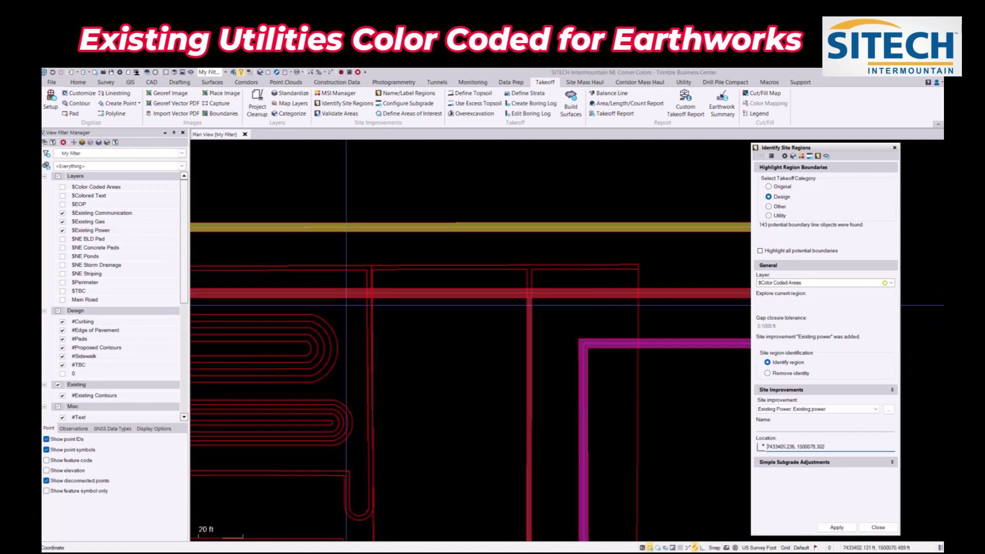
{"action": "middle_click_drag", "start_coordinate": [274, 315], "coordinate": [550, 315]}
{"action": "scroll", "coordinate": [347, 293], "scroll_direction": "up", "scroll_amount": 3}
{"action": "scroll", "coordinate": [347, 292], "scroll_direction": "down", "scroll_amount": 1}
{"action": "middle_click_drag", "start_coordinate": [347, 292], "coordinate": [738, 328]}
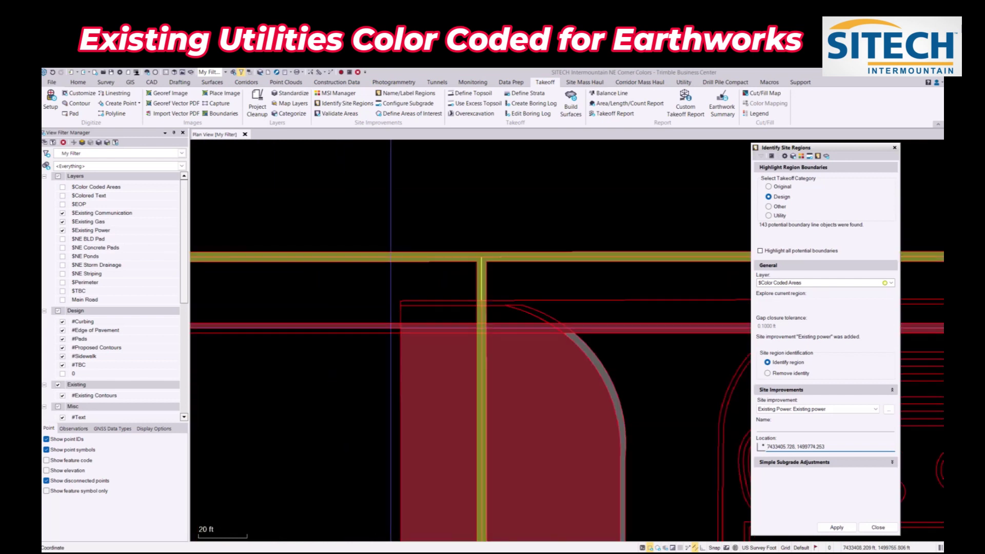
{"action": "left_click", "coordinate": [391, 329]}
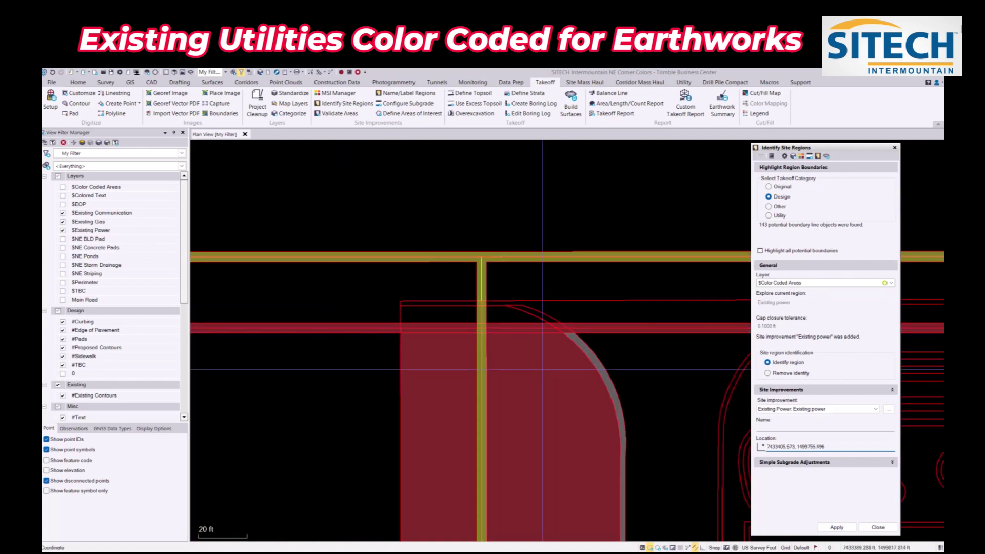
Remove the Existing Power identity from the large area around the gas branch beside the curved sidewalk
{"action": "middle_click_drag", "start_coordinate": [543, 370], "coordinate": [516, 380]}
{"action": "left_click", "coordinate": [768, 373]}
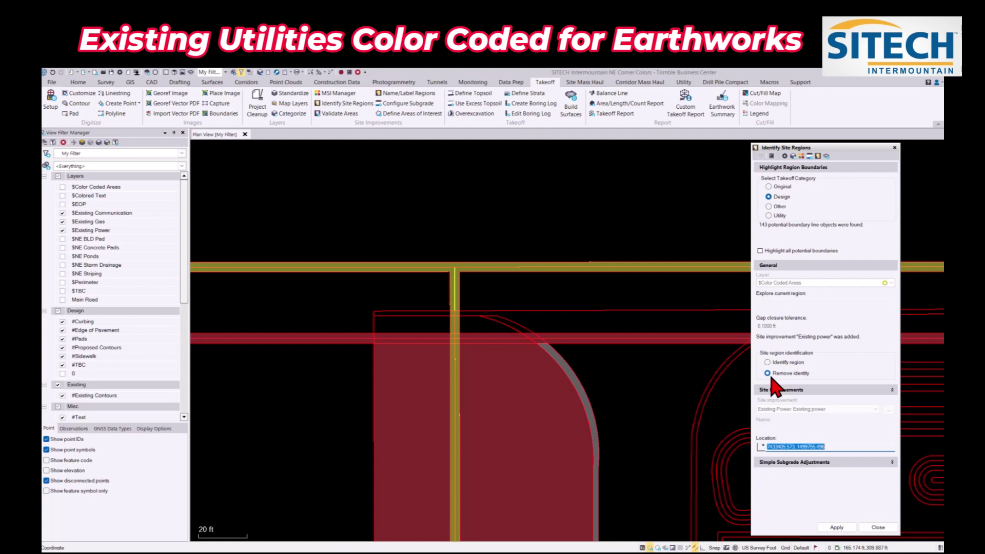
{"action": "left_click", "coordinate": [484, 389]}
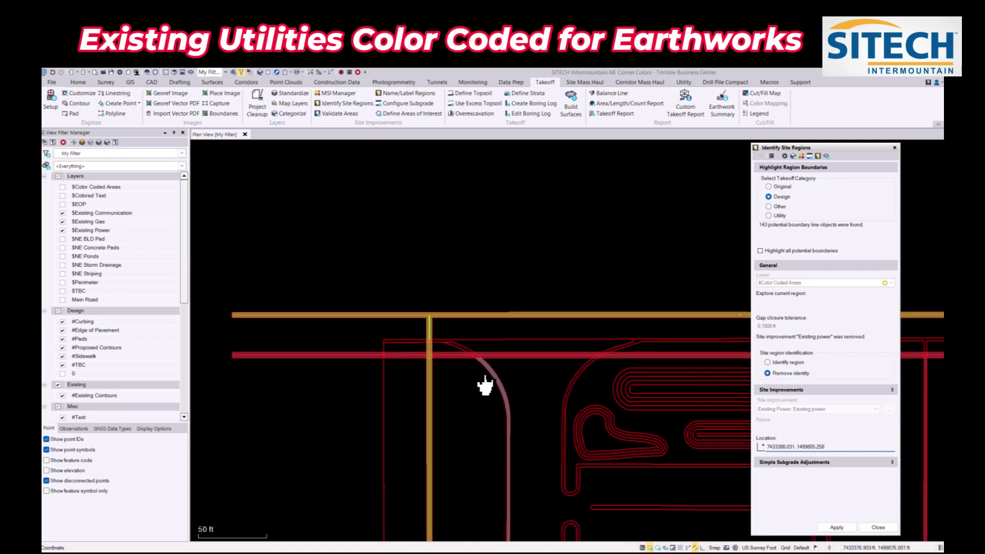
Remove the Existing Power identity from the narrow vertical strip below the power line, restore Identify region mode and close Identify Site Regions
{"action": "scroll", "coordinate": [483, 385], "scroll_direction": "down", "scroll_amount": 3}
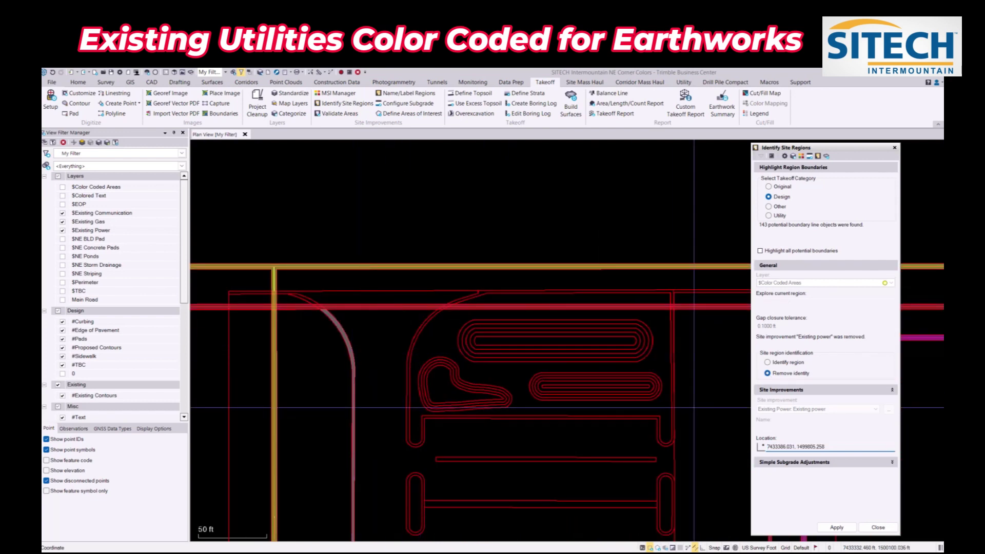
{"action": "middle_click_drag", "start_coordinate": [640, 403], "coordinate": [497, 403]}
{"action": "middle_click_drag", "start_coordinate": [620, 367], "coordinate": [599, 414]}
{"action": "scroll", "coordinate": [599, 413], "scroll_direction": "up", "scroll_amount": 3}
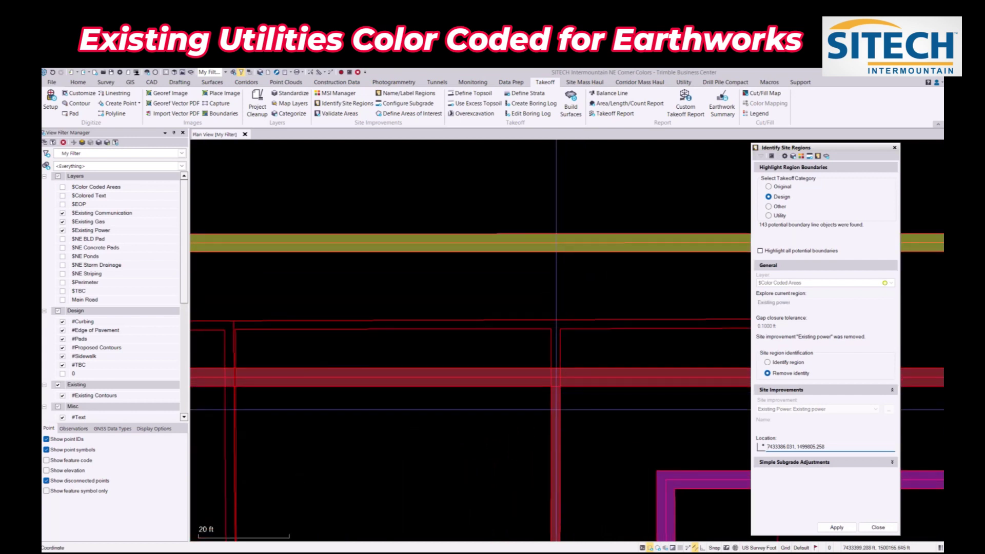
{"action": "scroll", "coordinate": [558, 410], "scroll_direction": "down", "scroll_amount": 4}
{"action": "middle_click_drag", "start_coordinate": [557, 410], "coordinate": [641, 306]}
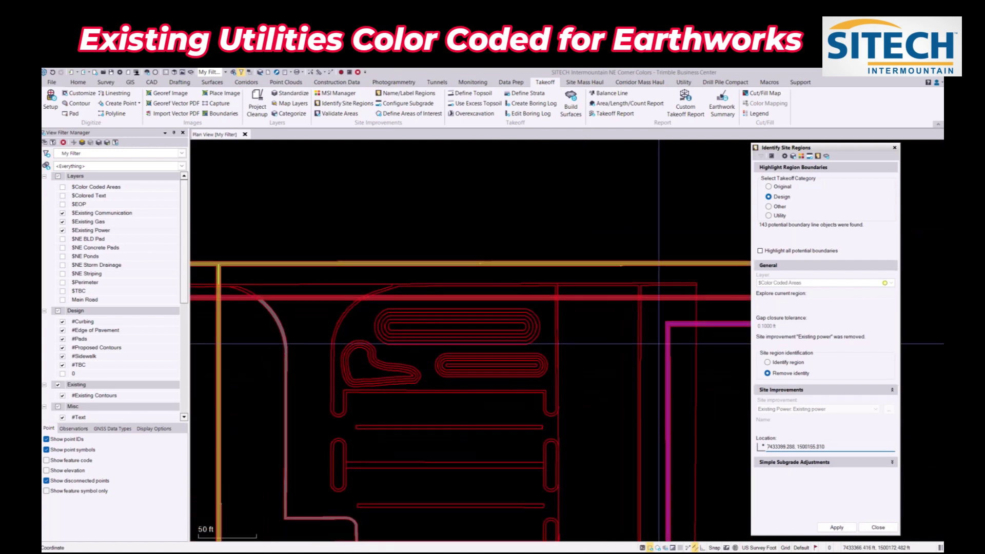
{"action": "left_click", "coordinate": [770, 362]}
{"action": "scroll", "coordinate": [577, 392], "scroll_direction": "down", "scroll_amount": 2}
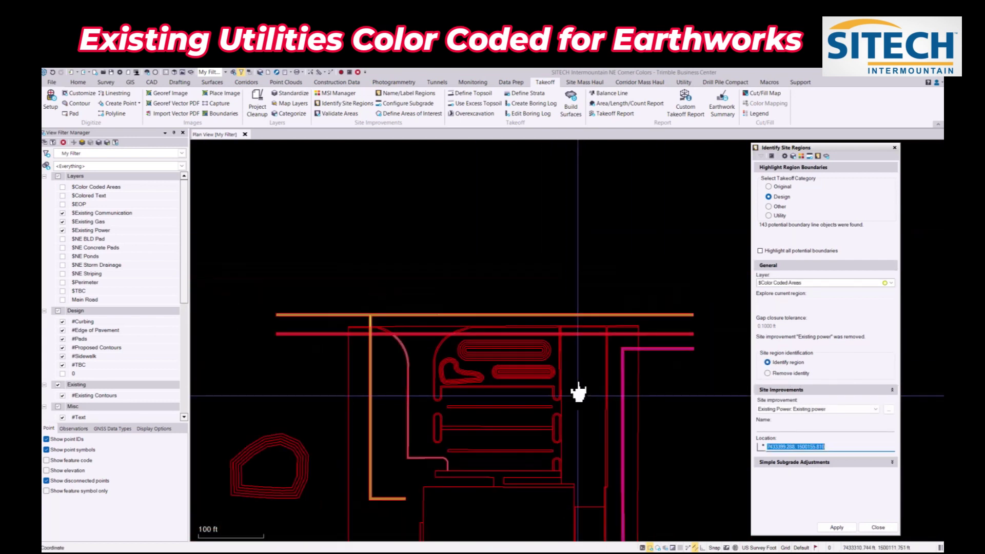
{"action": "left_click", "coordinate": [879, 528]}
Validate the Design site improvement areas on the $Color Coded Areas layer with 50% fill transparency
{"action": "scroll", "coordinate": [595, 334], "scroll_direction": "down", "scroll_amount": 2}
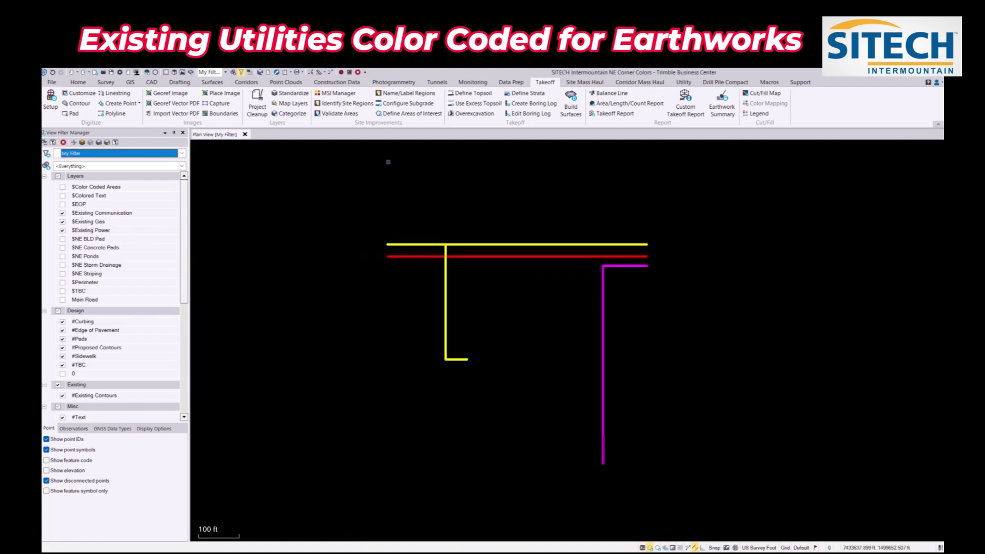
{"action": "left_click", "coordinate": [341, 115]}
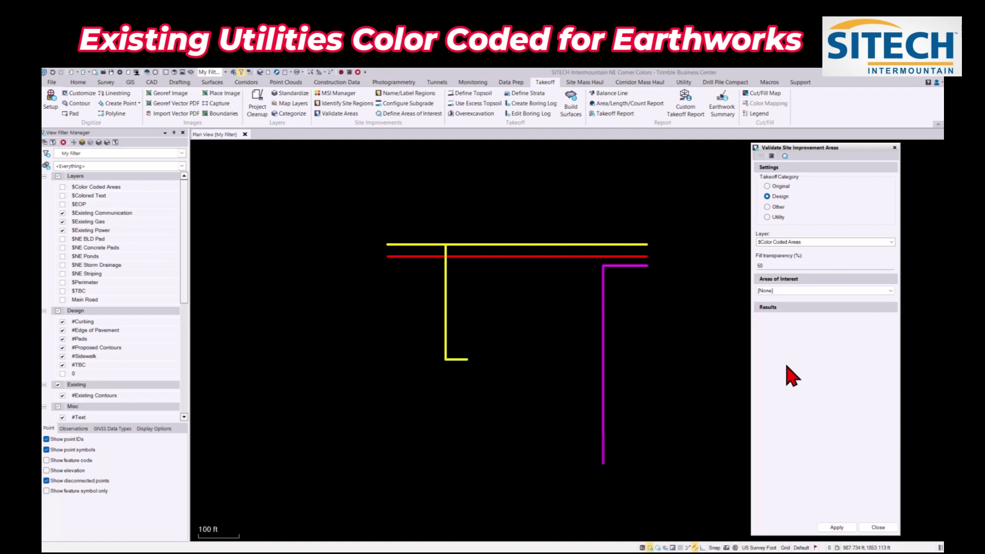
{"action": "left_click", "coordinate": [836, 528]}
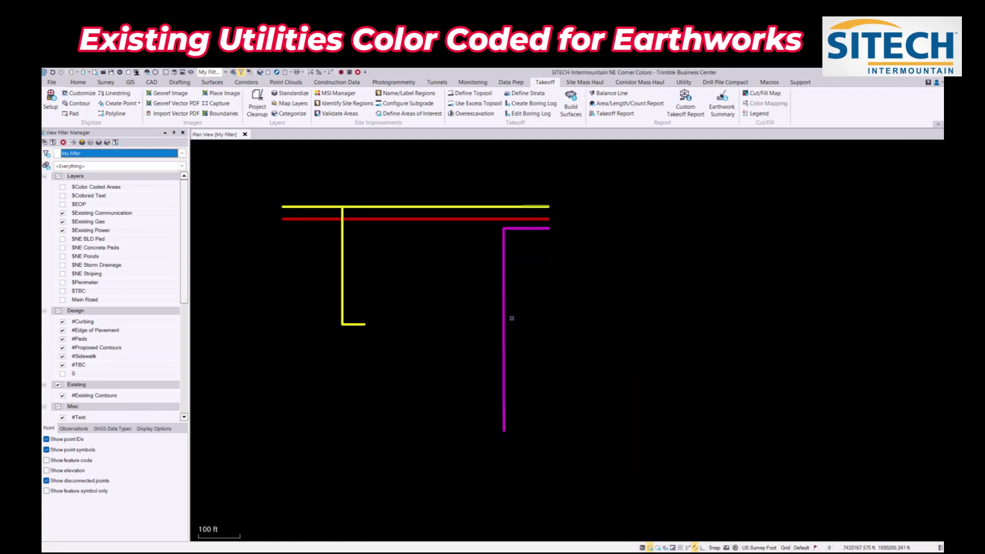
Show the $Color Coded Areas layer and inspect the colored regions where the gas branch crosses the power line
{"action": "left_click", "coordinate": [62, 187]}
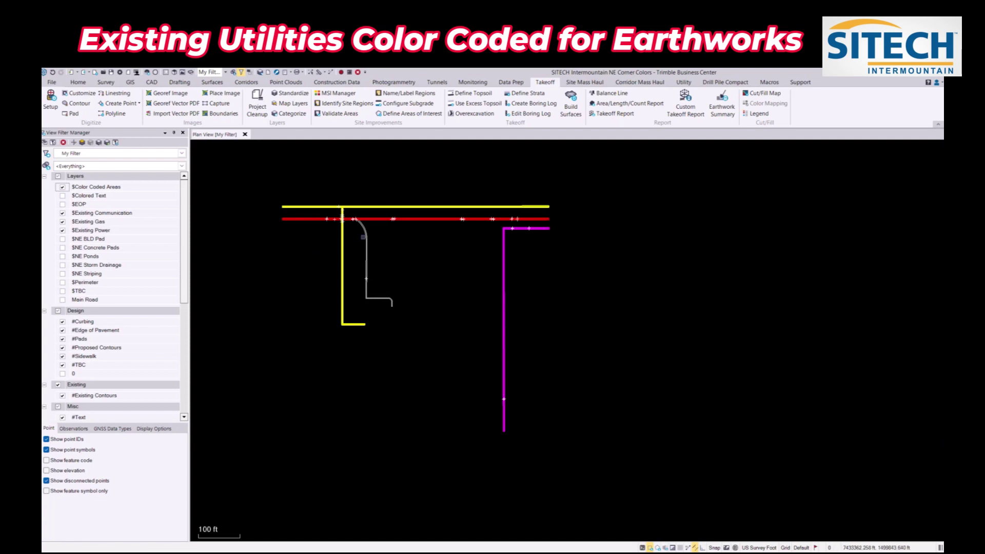
{"action": "scroll", "coordinate": [378, 219], "scroll_direction": "up", "scroll_amount": 2}
{"action": "scroll", "coordinate": [376, 263], "scroll_direction": "up", "scroll_amount": 7}
{"action": "middle_click_drag", "start_coordinate": [321, 220], "coordinate": [440, 266]}
{"action": "scroll", "coordinate": [369, 264], "scroll_direction": "up", "scroll_amount": 3}
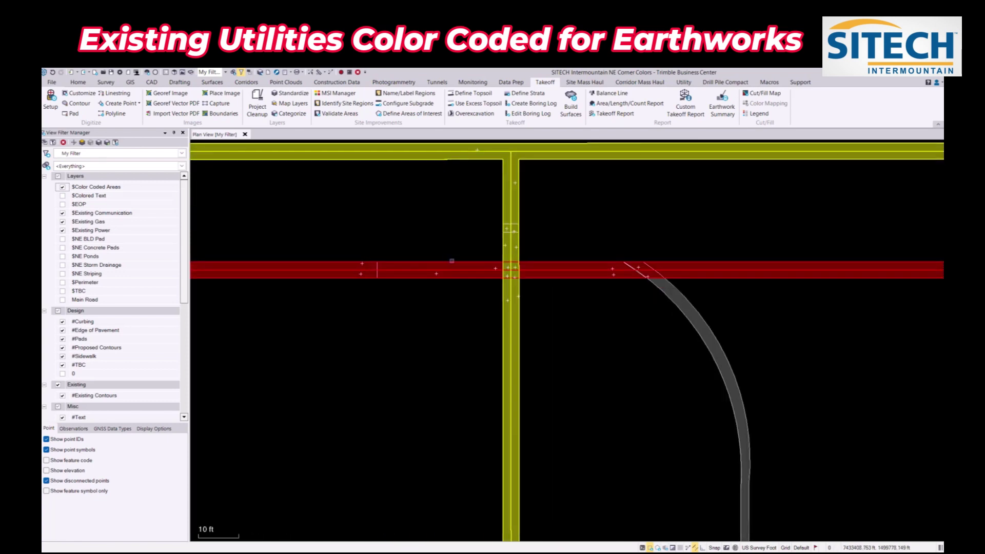
{"action": "scroll", "coordinate": [452, 261], "scroll_direction": "down", "scroll_amount": 2}
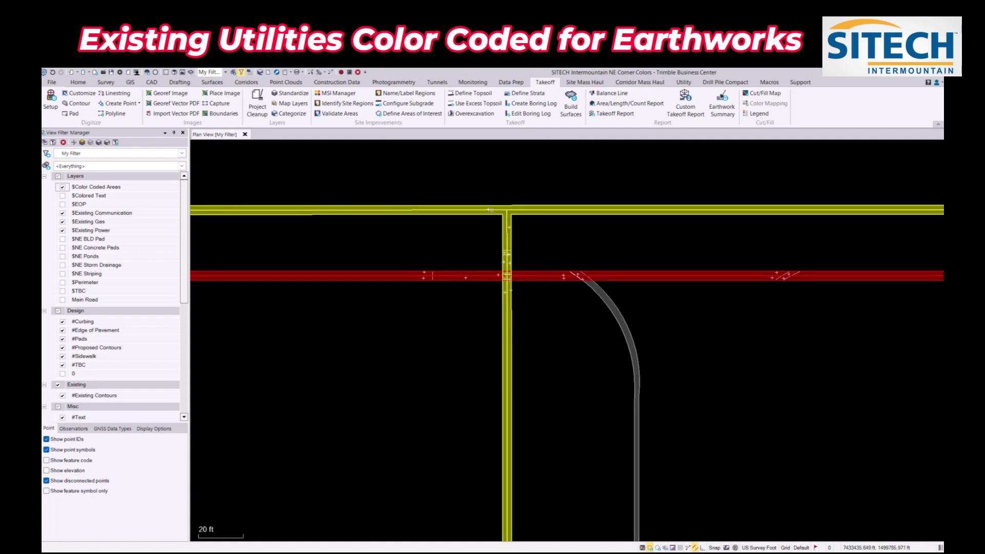
Examine the color-coded gas, power and communication utility areas along their full length in the plan view
{"action": "scroll", "coordinate": [582, 279], "scroll_direction": "down", "scroll_amount": 2}
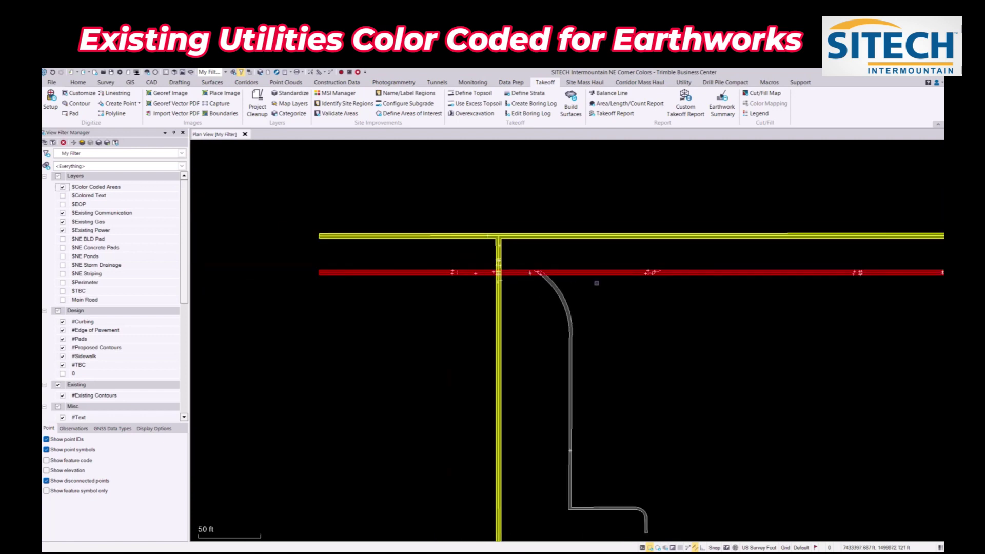
{"action": "scroll", "coordinate": [597, 283], "scroll_direction": "down", "scroll_amount": 2}
{"action": "middle_click_drag", "start_coordinate": [622, 298], "coordinate": [624, 346]}
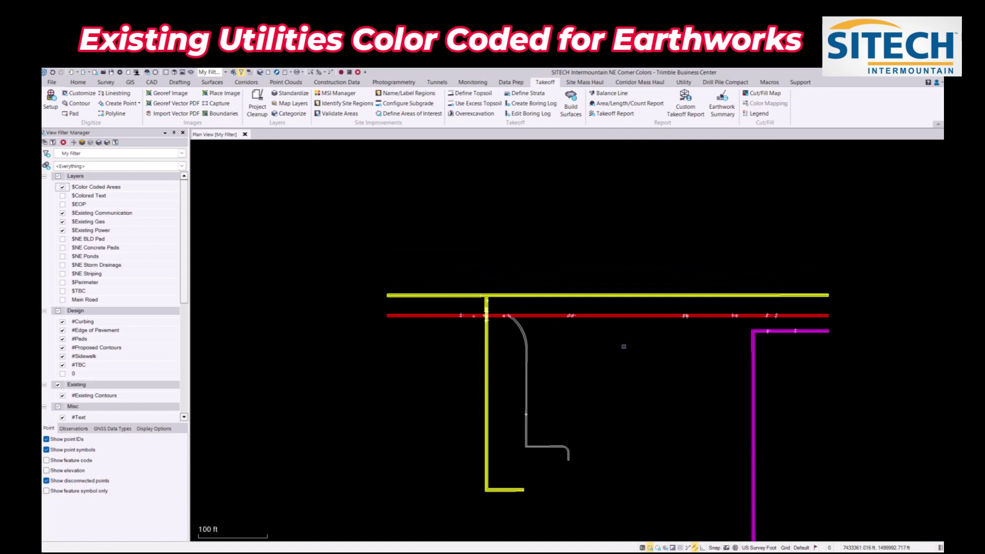
{"action": "middle_click_drag", "start_coordinate": [721, 338], "coordinate": [614, 358]}
{"action": "scroll", "coordinate": [661, 360], "scroll_direction": "up", "scroll_amount": 2}
{"action": "scroll", "coordinate": [665, 360], "scroll_direction": "down", "scroll_amount": 1}
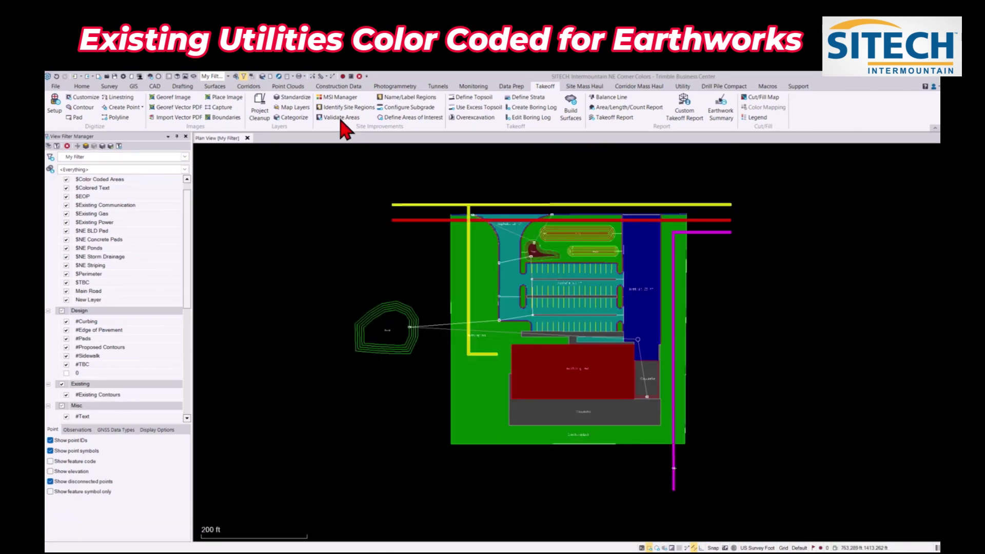
Inspect the colored utilities together with the asphalt, landscaping, pond and building pad areas across the whole site
{"action": "scroll", "coordinate": [472, 200], "scroll_direction": "up", "scroll_amount": 4}
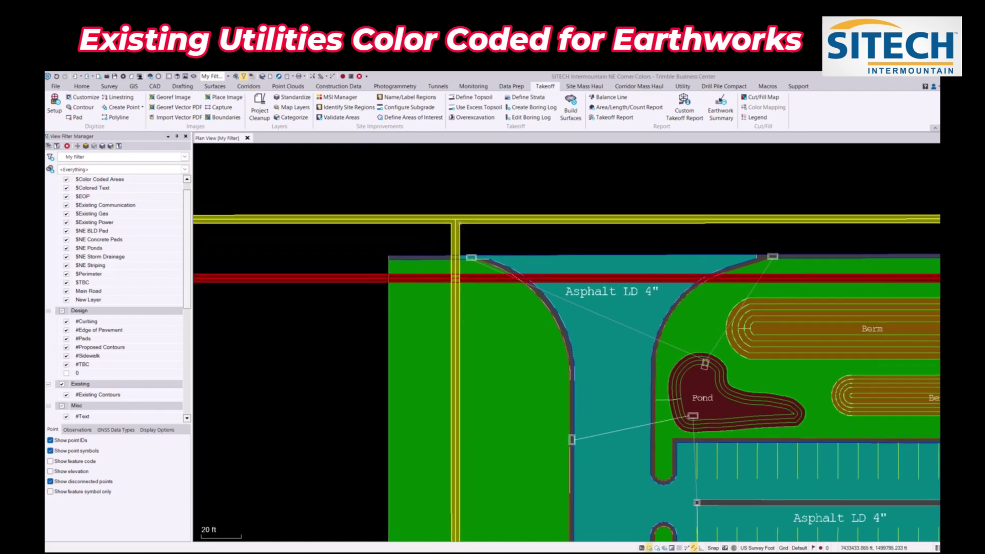
{"action": "scroll", "coordinate": [449, 260], "scroll_direction": "down", "scroll_amount": 3}
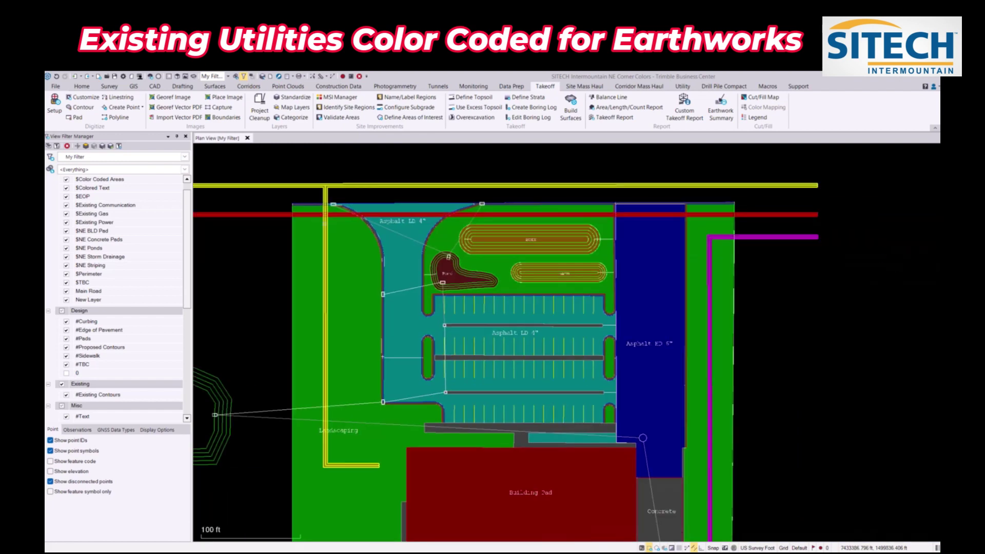
{"action": "scroll", "coordinate": [706, 311], "scroll_direction": "down", "scroll_amount": 2}
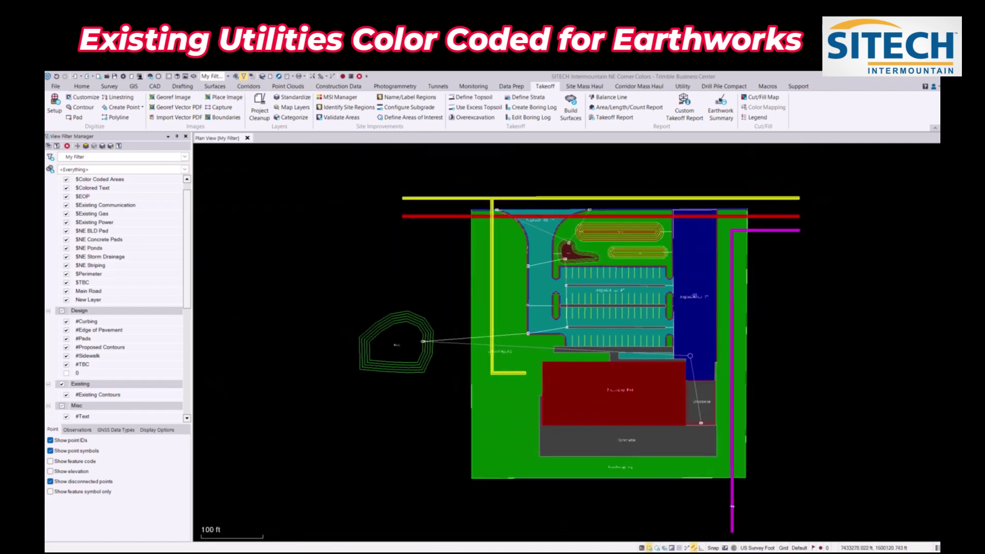
{"action": "scroll", "coordinate": [729, 267], "scroll_direction": "down", "scroll_amount": 2}
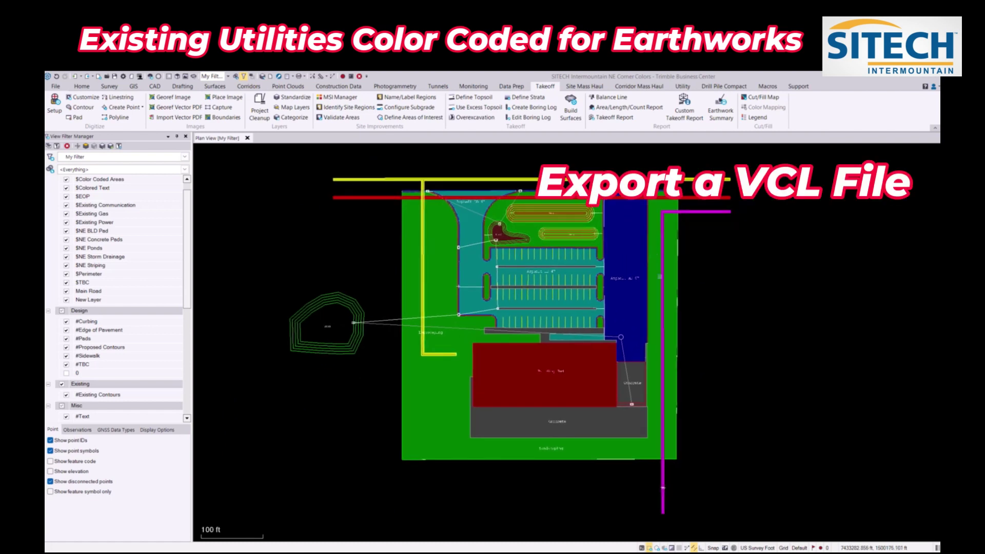
{"action": "middle_click_drag", "start_coordinate": [675, 289], "coordinate": [662, 309]}
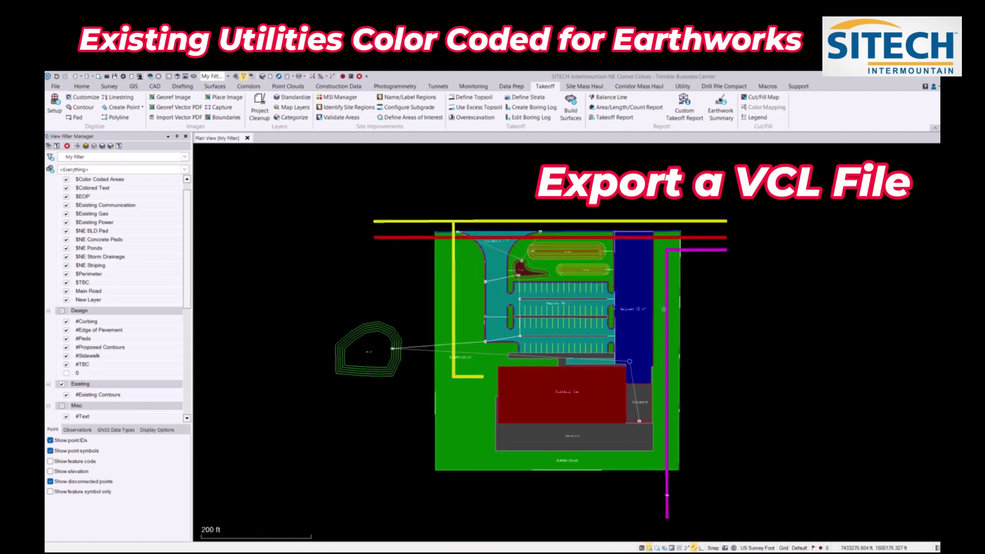
{"action": "scroll", "coordinate": [608, 322], "scroll_direction": "up", "scroll_amount": 2}
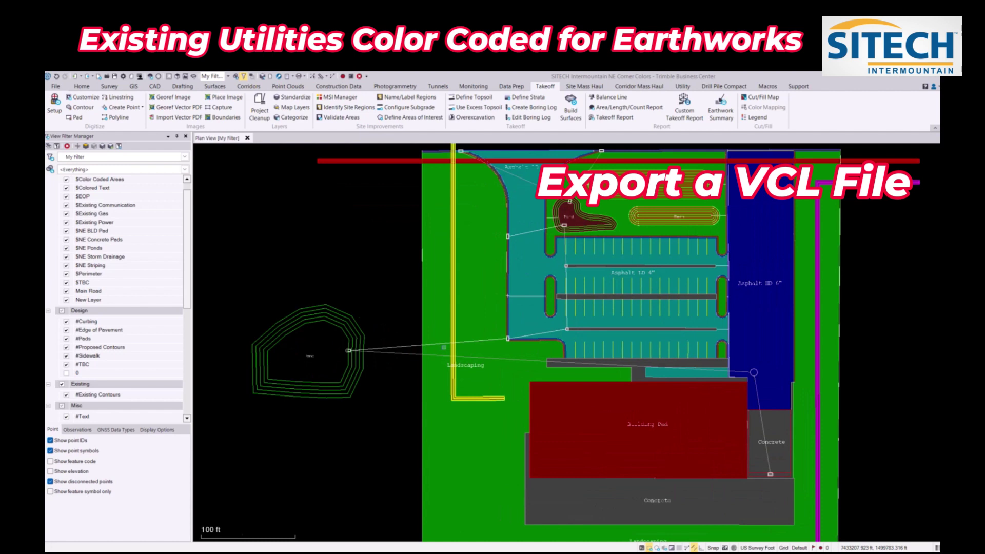
{"action": "scroll", "coordinate": [175, 263], "scroll_direction": "down", "scroll_amount": 5}
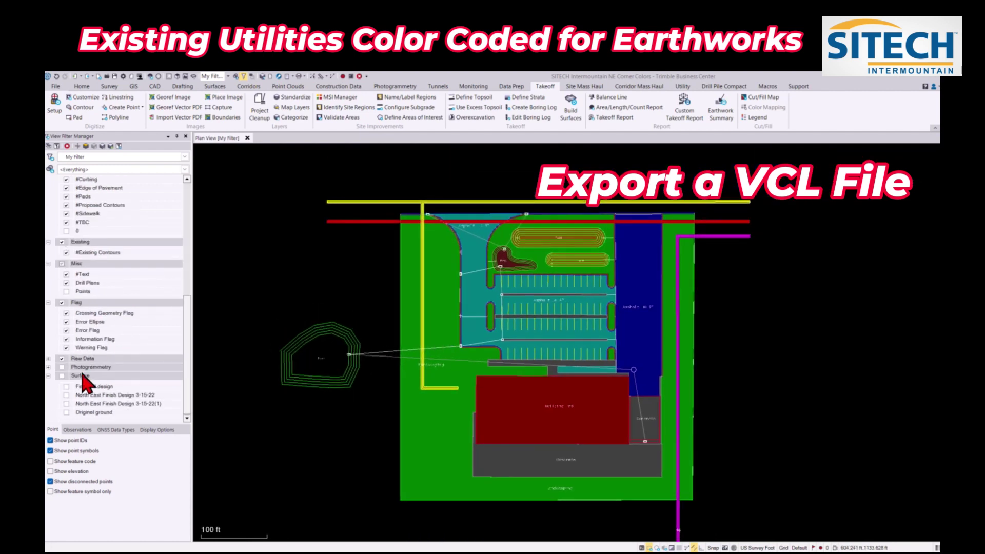
Show the North East Finish Design 3-15-22(1) surface and check it against the colored site areas and utilities
{"action": "left_click", "coordinate": [66, 396]}
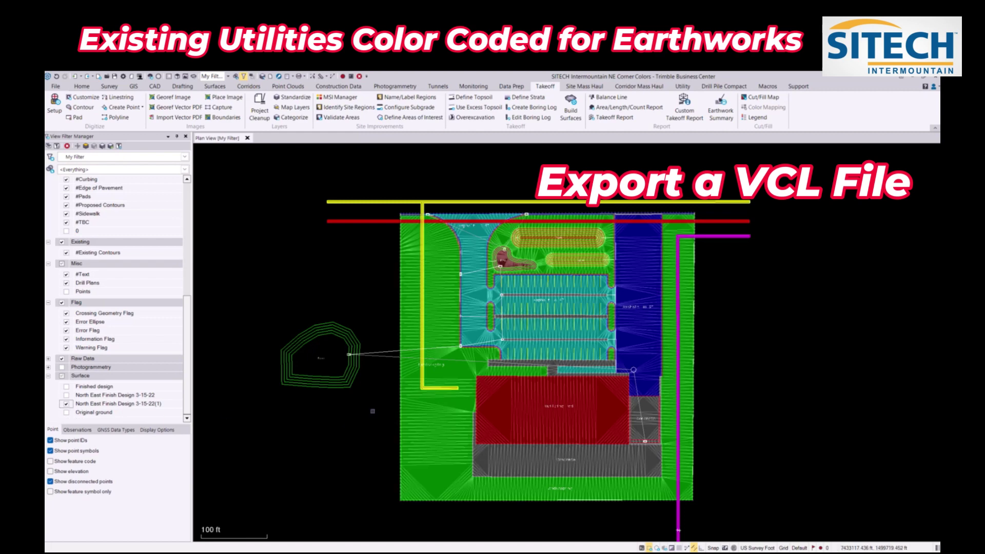
{"action": "scroll", "coordinate": [345, 395], "scroll_direction": "down", "scroll_amount": 1}
{"action": "middle_click_drag", "start_coordinate": [344, 399], "coordinate": [327, 390]}
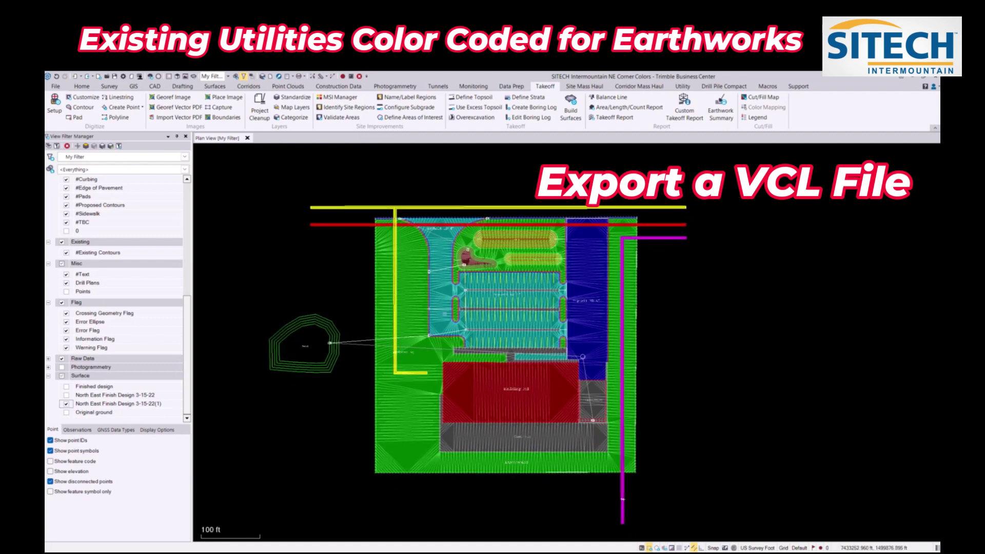
{"action": "scroll", "coordinate": [447, 313], "scroll_direction": "down", "scroll_amount": 1}
{"action": "middle_click_drag", "start_coordinate": [447, 314], "coordinate": [457, 298]}
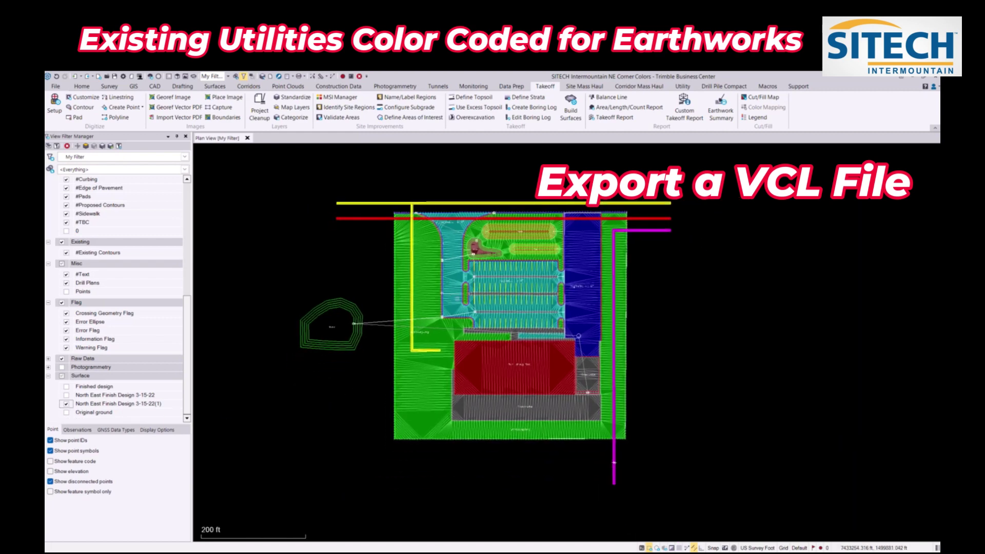
{"action": "scroll", "coordinate": [105, 251], "scroll_direction": "up", "scroll_amount": 6}
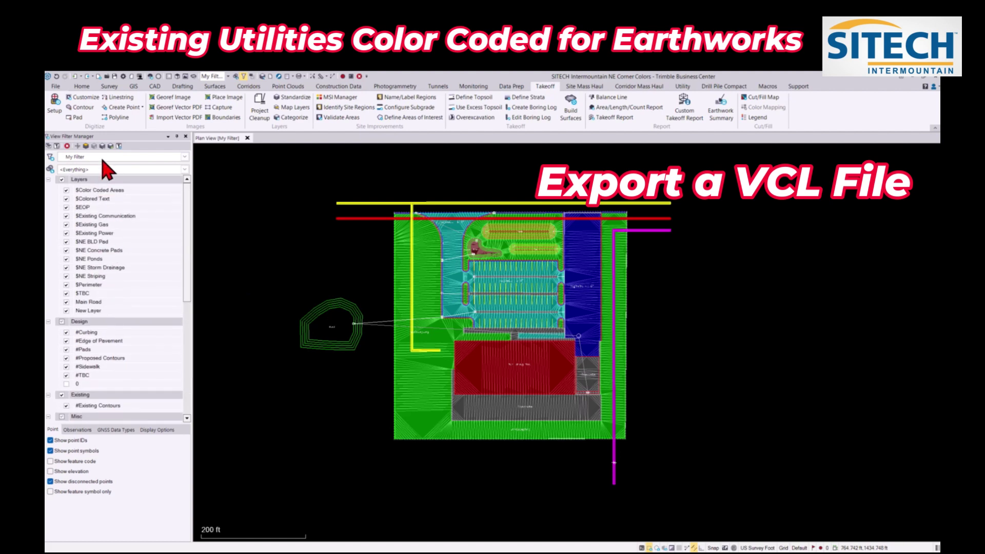
Set up a VCL Project Link export to SITECH Intermountain NE Corner Colors.vcl and select all the site objects as its data
{"action": "left_click", "coordinate": [87, 77]}
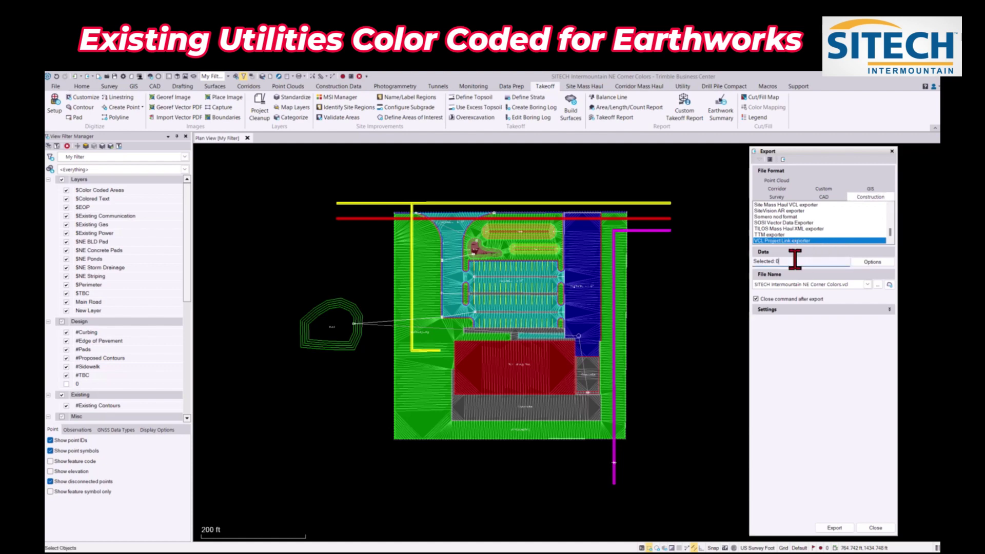
{"action": "left_click_drag", "start_coordinate": [711, 522], "coordinate": [251, 160]}
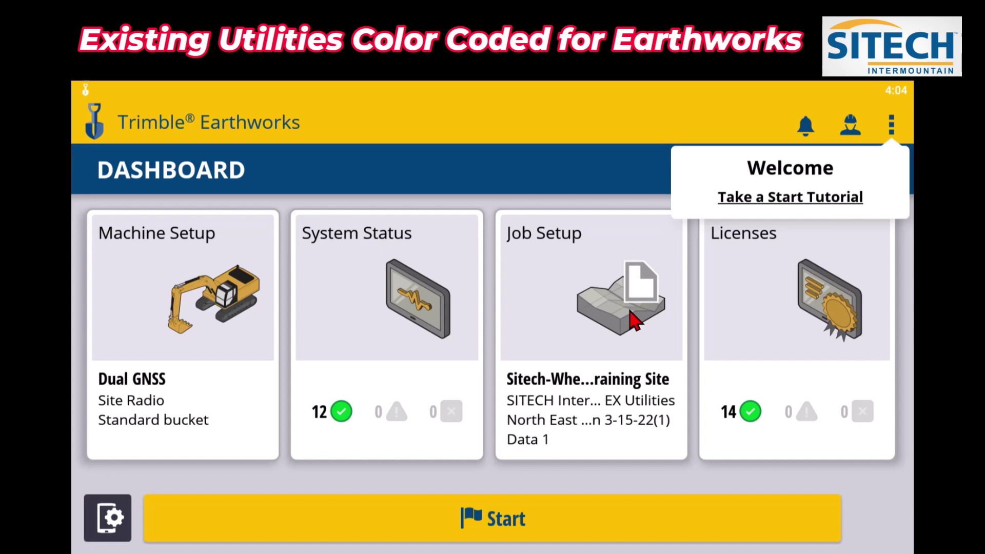
In Trimble Earthworks, apply the job setup with the SITECH Intermountain NE Colored FG with EX Utilities design, start work and dismiss the notification
{"action": "left_click", "coordinate": [634, 320]}
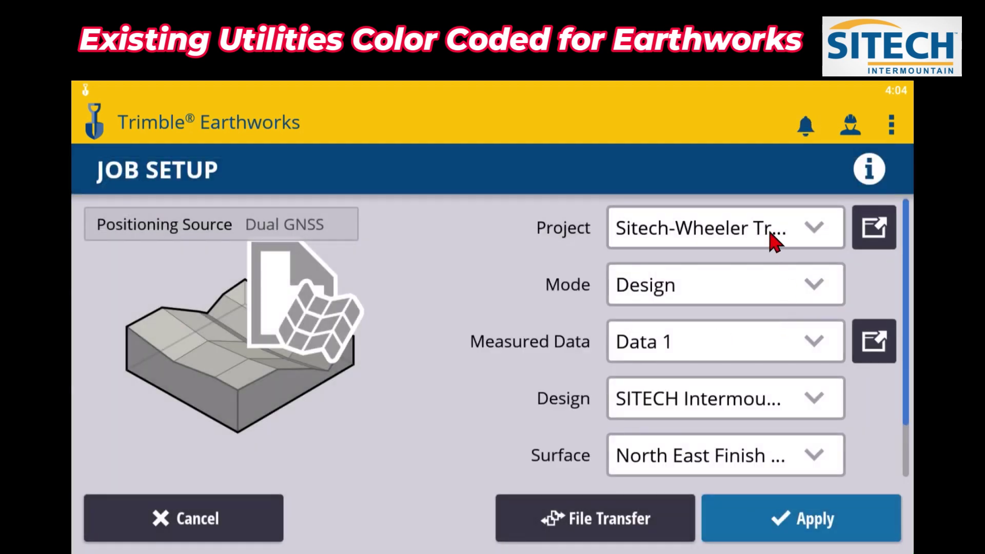
{"action": "left_click", "coordinate": [815, 399]}
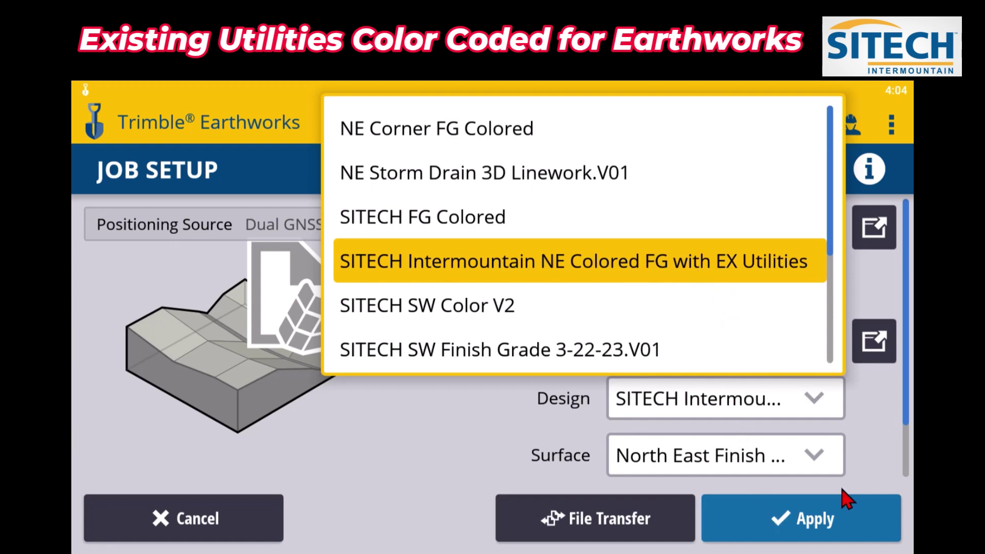
{"action": "left_click", "coordinate": [879, 434]}
{"action": "left_click", "coordinate": [816, 524]}
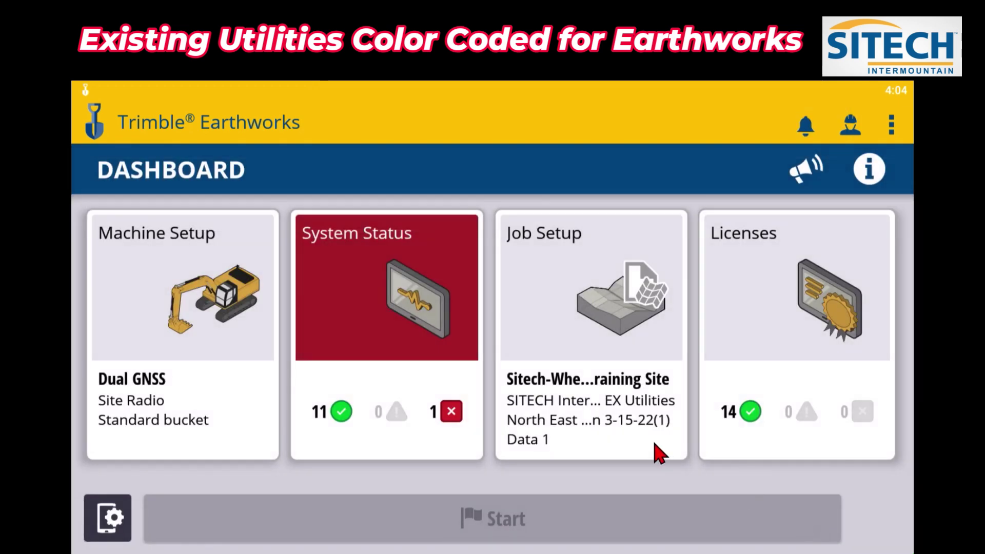
{"action": "left_click", "coordinate": [642, 522]}
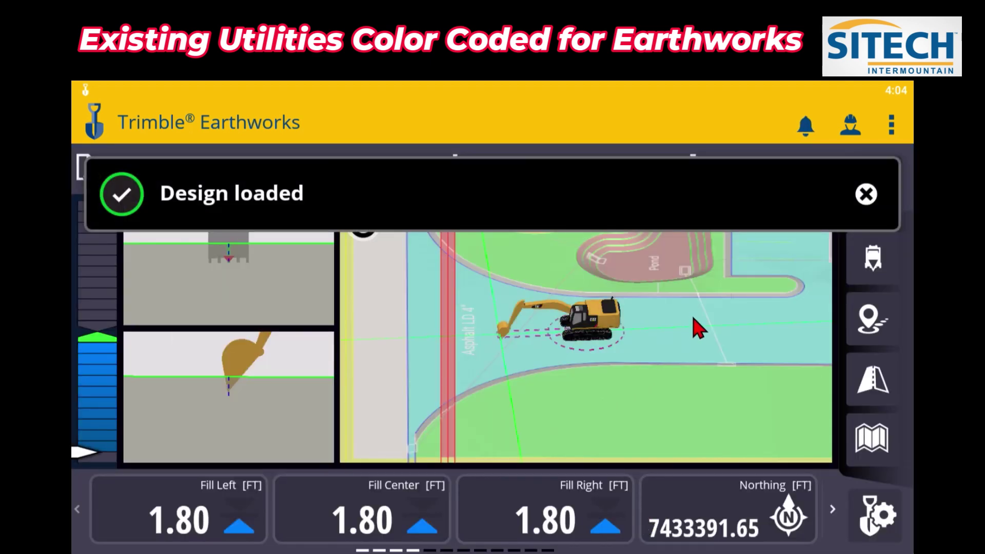
{"action": "left_click", "coordinate": [867, 195]}
Change the work screen layout to One View with 3D as View 1
{"action": "left_click", "coordinate": [878, 516]}
{"action": "left_click", "coordinate": [687, 539]}
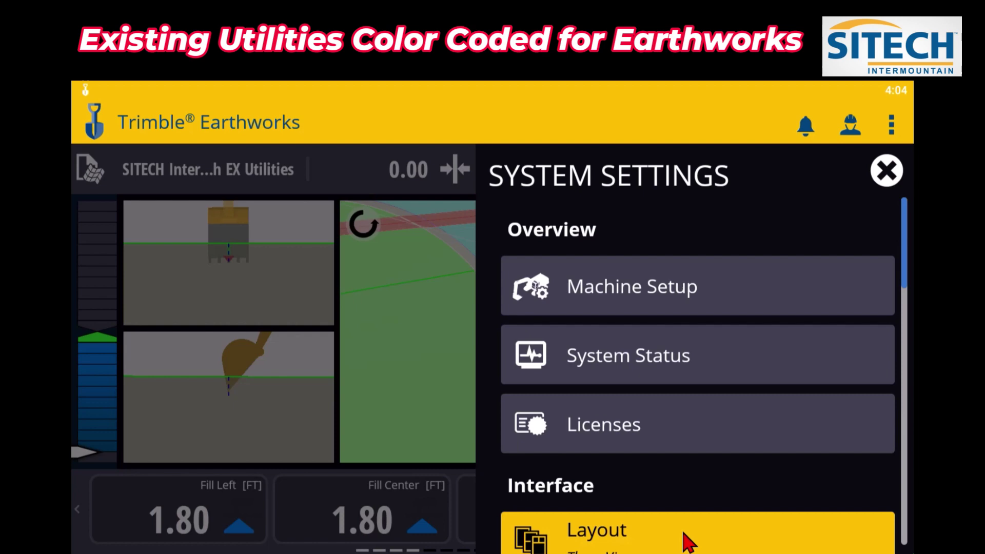
{"action": "left_click", "coordinate": [729, 237]}
{"action": "left_click", "coordinate": [717, 282]}
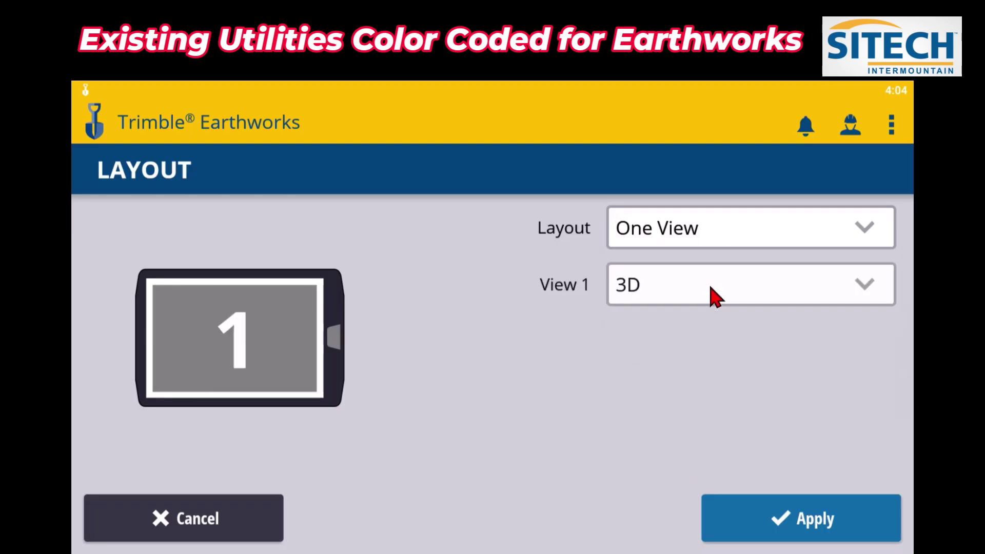
{"action": "left_click", "coordinate": [778, 517]}
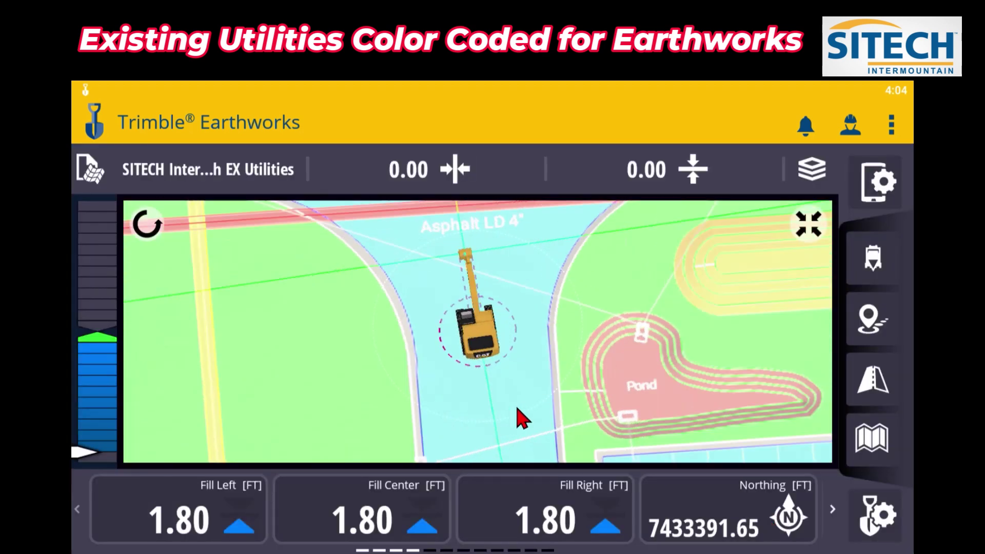
Look over the colored utilities and site areas around the excavator in the 3D view
{"action": "left_click_drag", "start_coordinate": [518, 409], "coordinate": [517, 442]}
{"action": "scroll", "coordinate": [522, 376], "scroll_direction": "down", "scroll_amount": 5}
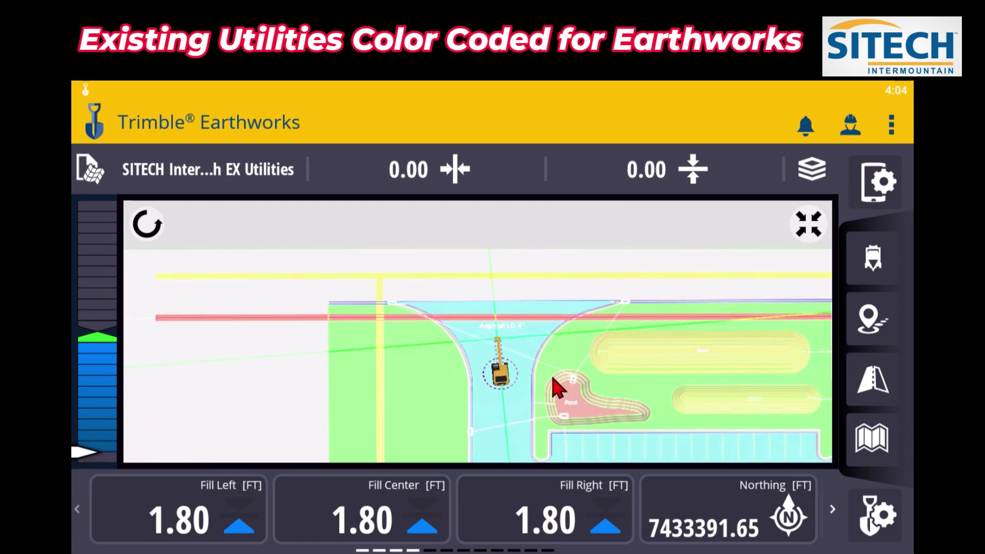
{"action": "left_click", "coordinate": [147, 224]}
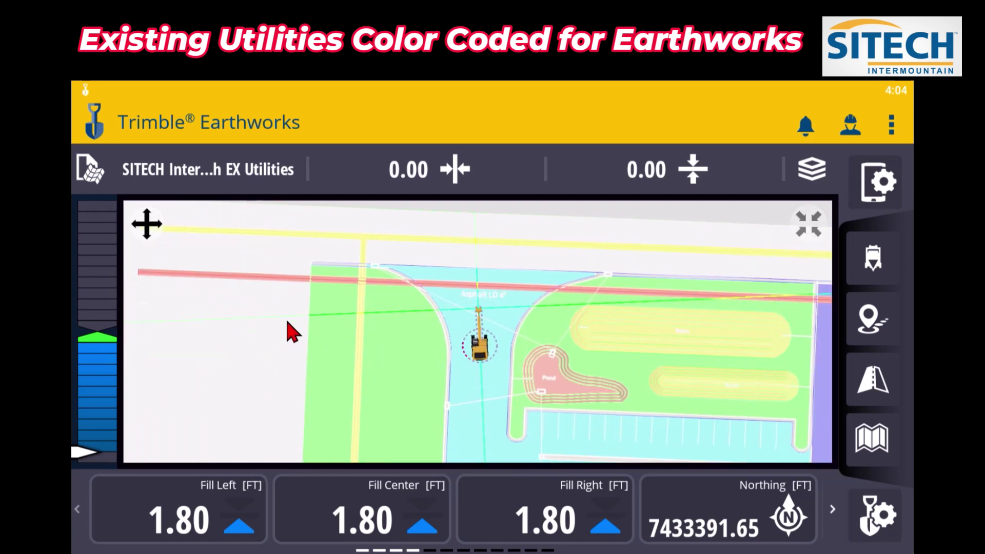
{"action": "left_click_drag", "start_coordinate": [287, 323], "coordinate": [268, 274]}
{"action": "left_click_drag", "start_coordinate": [465, 298], "coordinate": [485, 361]}
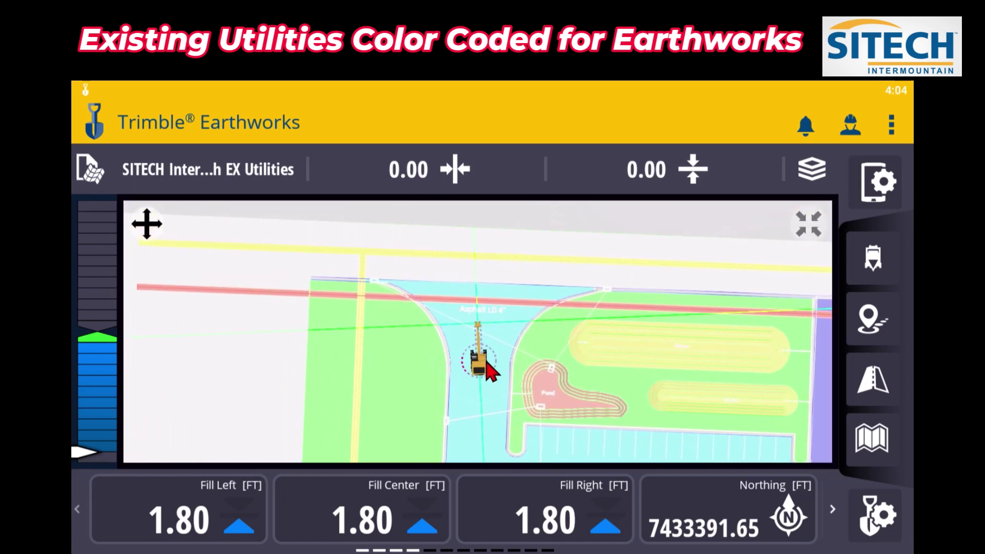
{"action": "left_click_drag", "start_coordinate": [611, 376], "coordinate": [457, 306]}
{"action": "left_click_drag", "start_coordinate": [662, 297], "coordinate": [718, 287]}
Open the map layer settings, and turn on Dark Background in the light/dark theme settings
{"action": "left_click", "coordinate": [810, 170]}
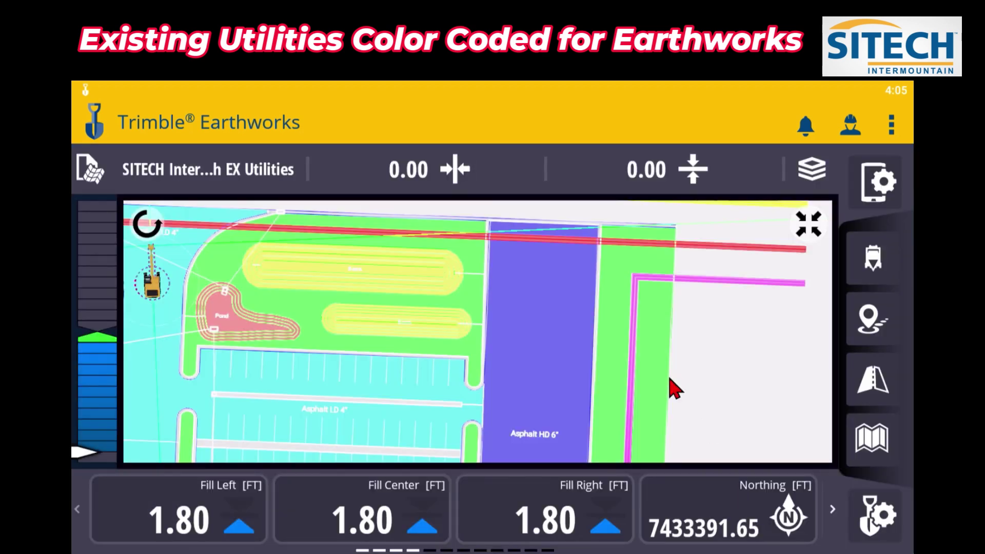
{"action": "left_click", "coordinate": [875, 185]}
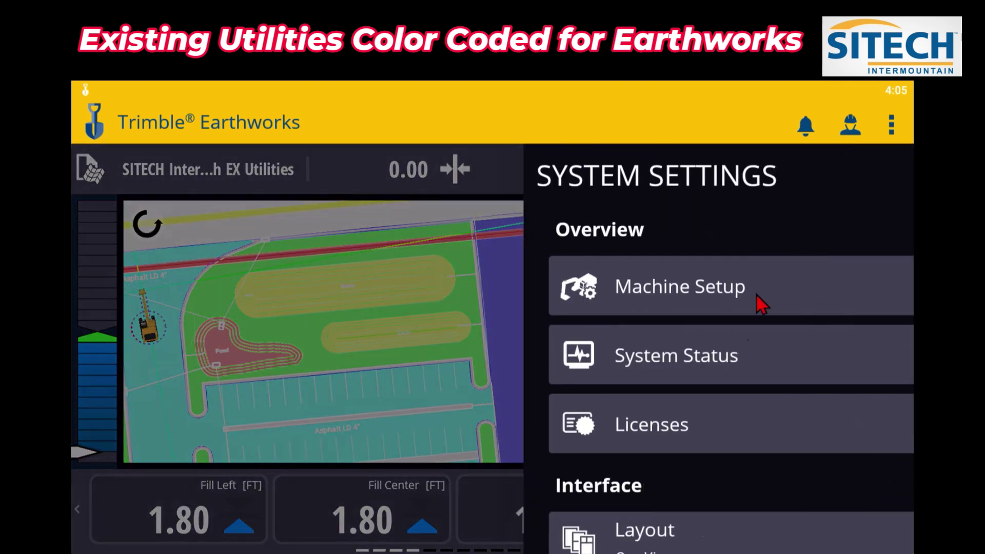
{"action": "scroll", "coordinate": [744, 359], "scroll_direction": "down", "scroll_amount": 2}
{"action": "scroll", "coordinate": [728, 391], "scroll_direction": "down", "scroll_amount": 5}
{"action": "left_click", "coordinate": [698, 330]}
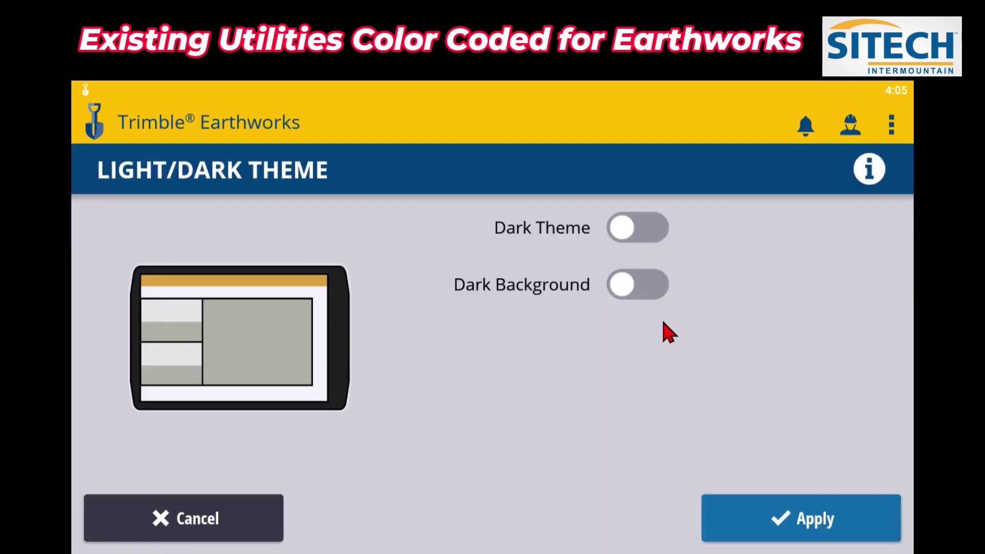
{"action": "left_click", "coordinate": [648, 295]}
{"action": "left_click", "coordinate": [749, 539]}
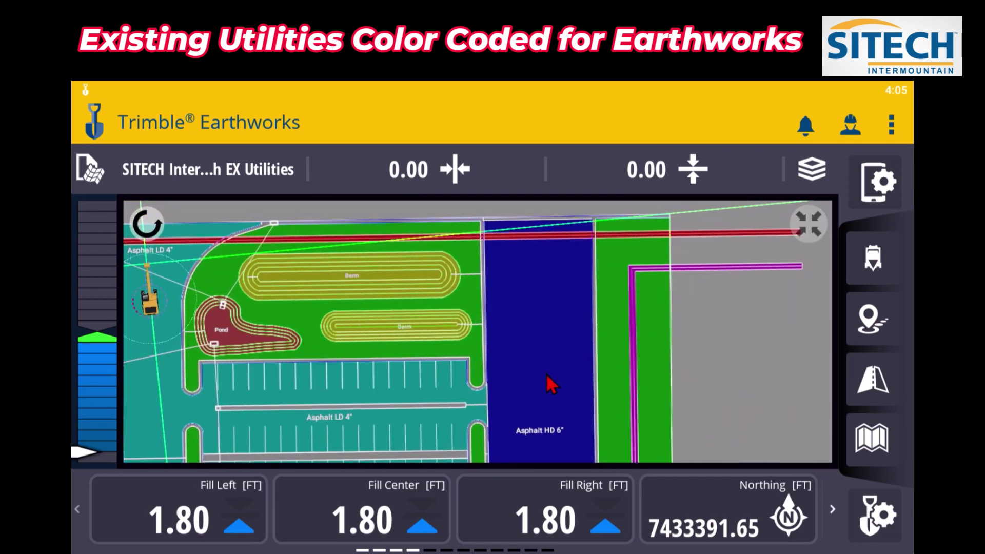
Examine the colored utilities against the dark background from several angles, including where the gas branch crosses the power line near the excavator
{"action": "left_click_drag", "start_coordinate": [277, 323], "coordinate": [233, 286]}
{"action": "left_click", "coordinate": [157, 223]}
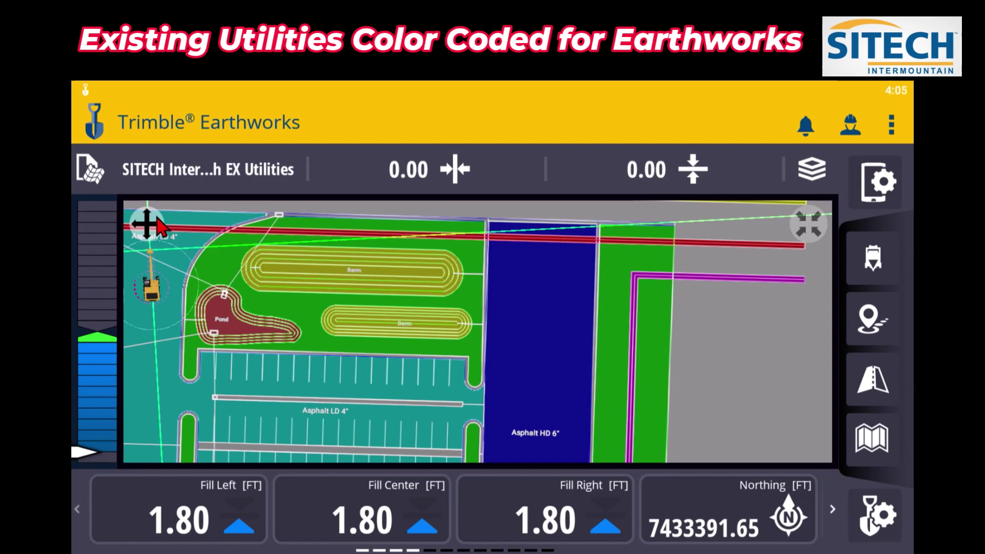
{"action": "left_click_drag", "start_coordinate": [356, 362], "coordinate": [316, 280]}
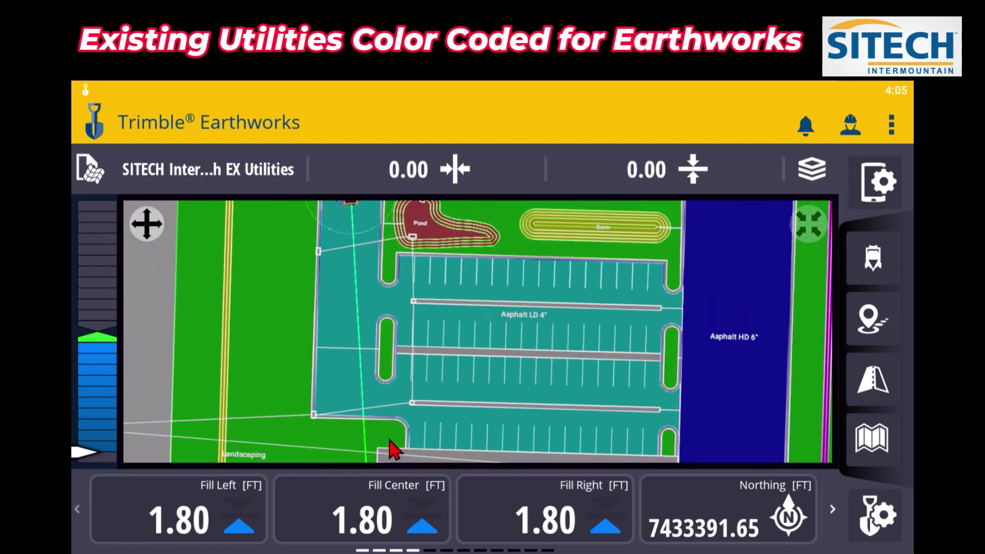
{"action": "left_click", "coordinate": [149, 232]}
{"action": "left_click_drag", "start_coordinate": [348, 405], "coordinate": [445, 272]}
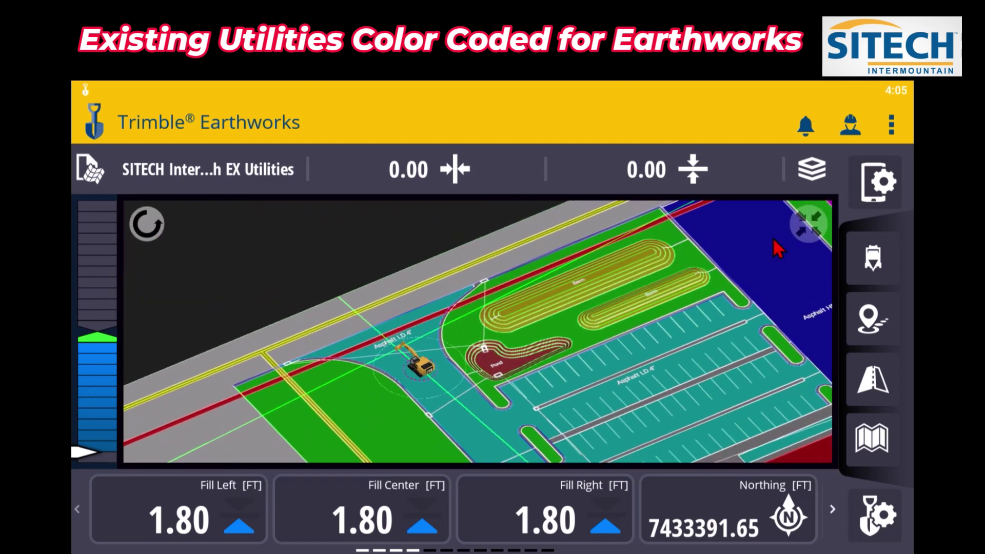
{"action": "scroll", "coordinate": [407, 343], "scroll_direction": "down", "scroll_amount": 3}
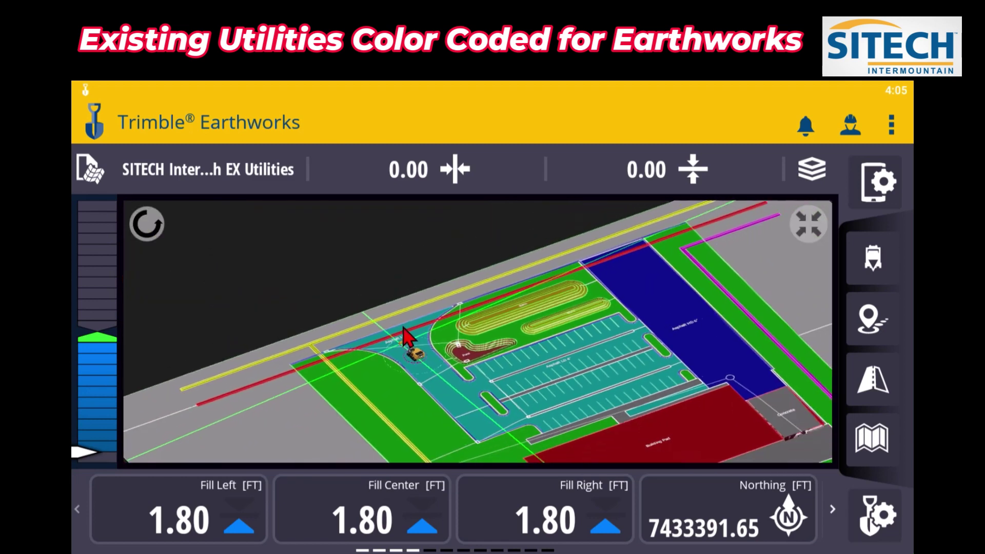
{"action": "scroll", "coordinate": [406, 341], "scroll_direction": "up", "scroll_amount": 6}
{"action": "left_click_drag", "start_coordinate": [440, 337], "coordinate": [395, 432]}
{"action": "left_click", "coordinate": [148, 226]}
{"action": "left_click_drag", "start_coordinate": [280, 270], "coordinate": [290, 232]}
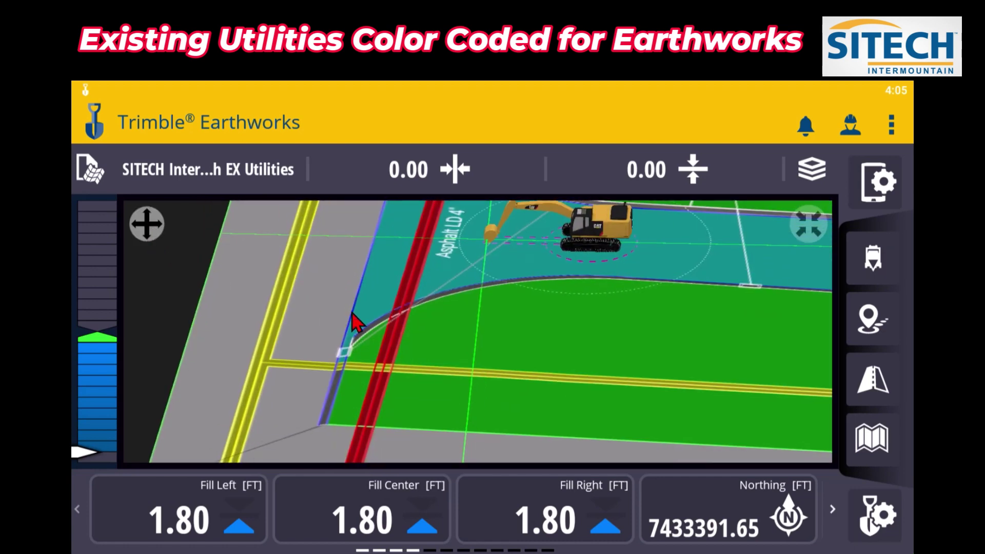
Examine the gas and power utilities beside the Asphalt LD 4" entrance in 3D, from overhead and from tilted angles
{"action": "left_click_drag", "start_coordinate": [352, 312], "coordinate": [349, 314]}
{"action": "left_click", "coordinate": [155, 227]}
{"action": "left_click_drag", "start_coordinate": [297, 339], "coordinate": [304, 380]}
{"action": "left_click_drag", "start_coordinate": [403, 326], "coordinate": [397, 361]}
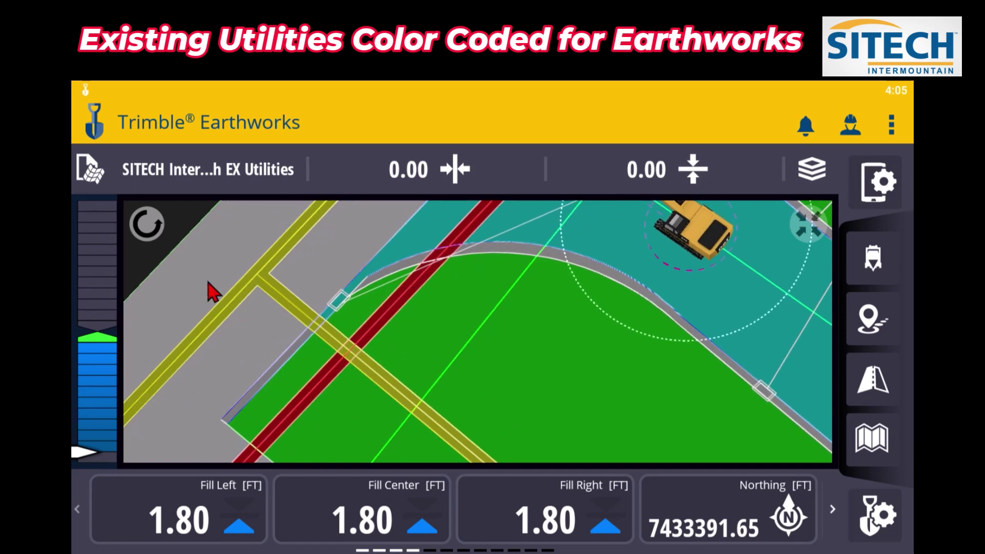
{"action": "left_click", "coordinate": [150, 228]}
{"action": "left_click_drag", "start_coordinate": [302, 269], "coordinate": [246, 332]}
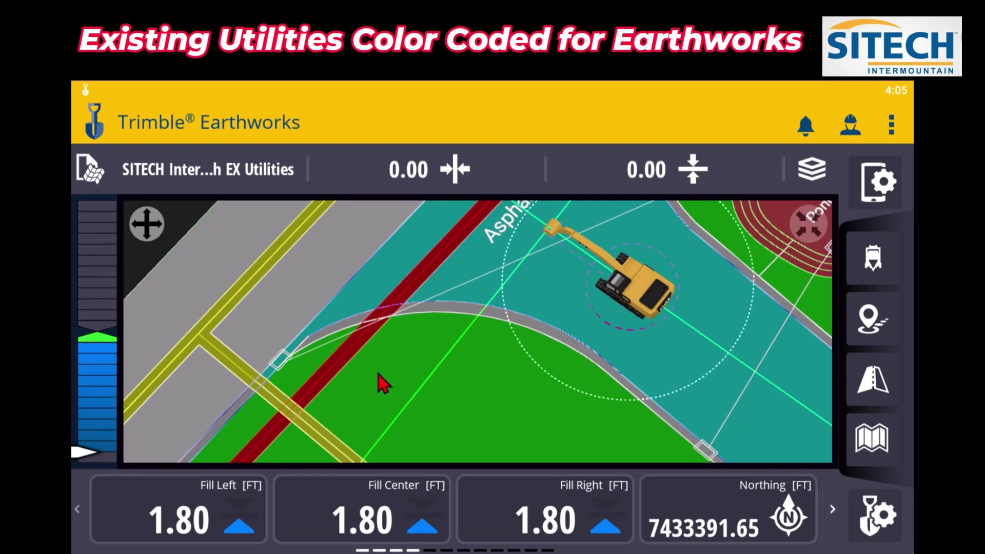
{"action": "left_click", "coordinate": [158, 238]}
{"action": "left_click_drag", "start_coordinate": [301, 345], "coordinate": [325, 257]}
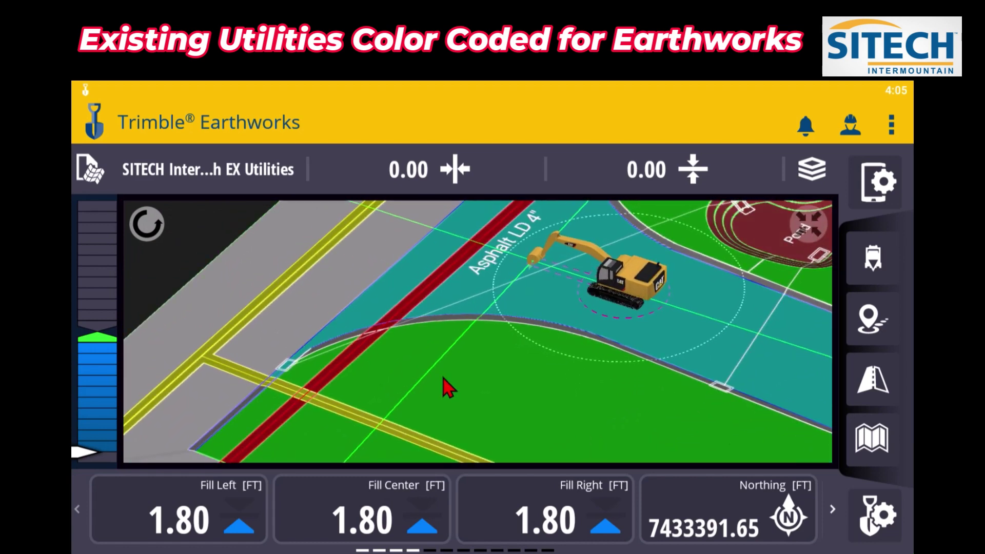
{"action": "left_click_drag", "start_coordinate": [358, 374], "coordinate": [423, 351]}
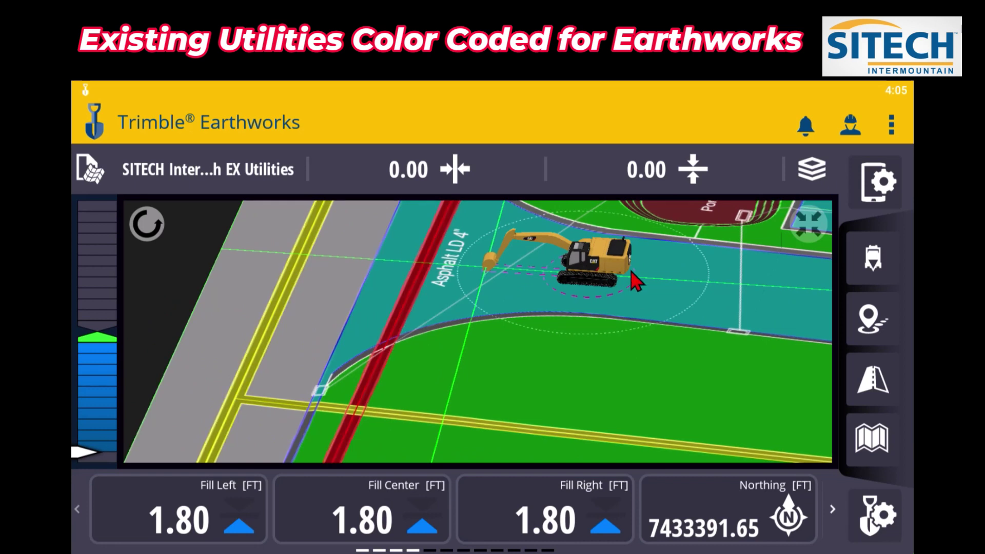
Change the 3D view of the work screen to the top-down plan view
{"action": "left_click", "coordinate": [425, 328]}
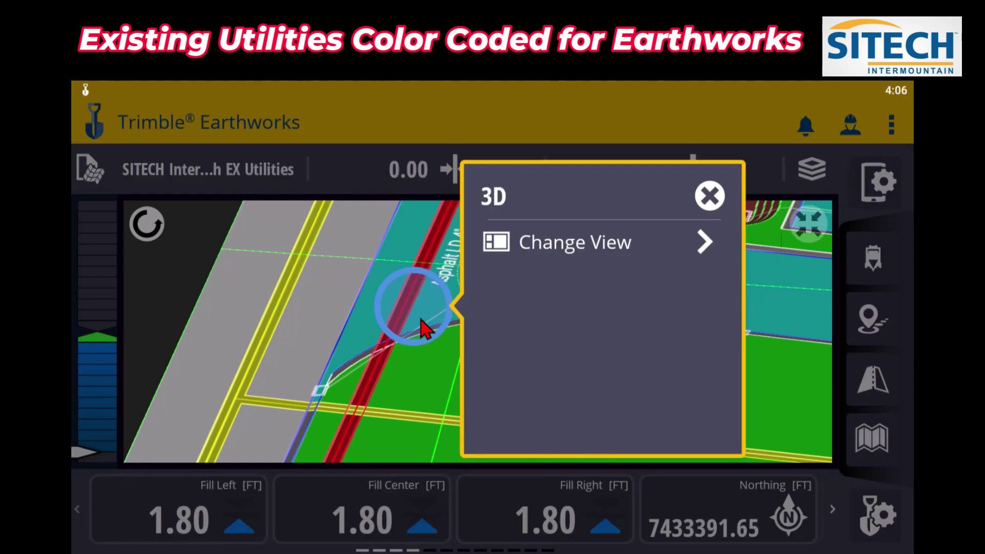
{"action": "left_click", "coordinate": [547, 257]}
{"action": "left_click", "coordinate": [531, 295]}
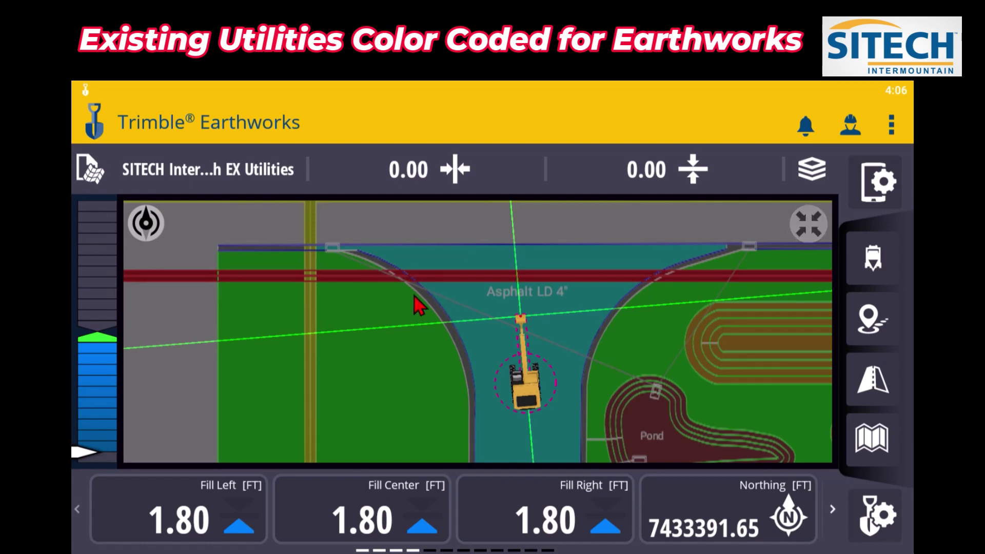
Look over the colored gas, power and communication utilities across the site in plan view, from the berm area to the parking lot
{"action": "left_click_drag", "start_coordinate": [673, 314], "coordinate": [392, 326]}
{"action": "left_click_drag", "start_coordinate": [620, 353], "coordinate": [493, 349]}
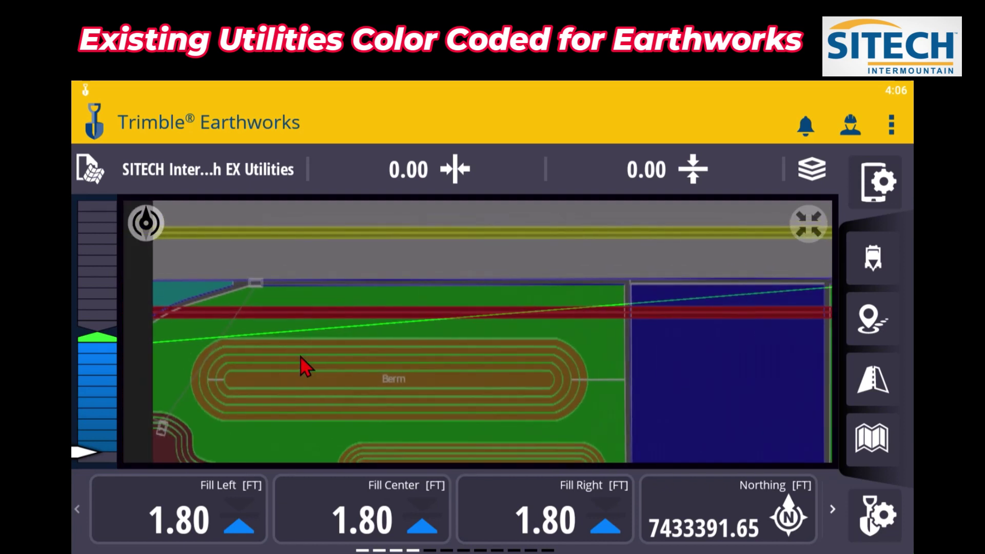
{"action": "left_click_drag", "start_coordinate": [331, 360], "coordinate": [414, 325]}
{"action": "scroll", "coordinate": [392, 362], "scroll_direction": "down", "scroll_amount": 3}
{"action": "scroll", "coordinate": [390, 334], "scroll_direction": "down", "scroll_amount": 3}
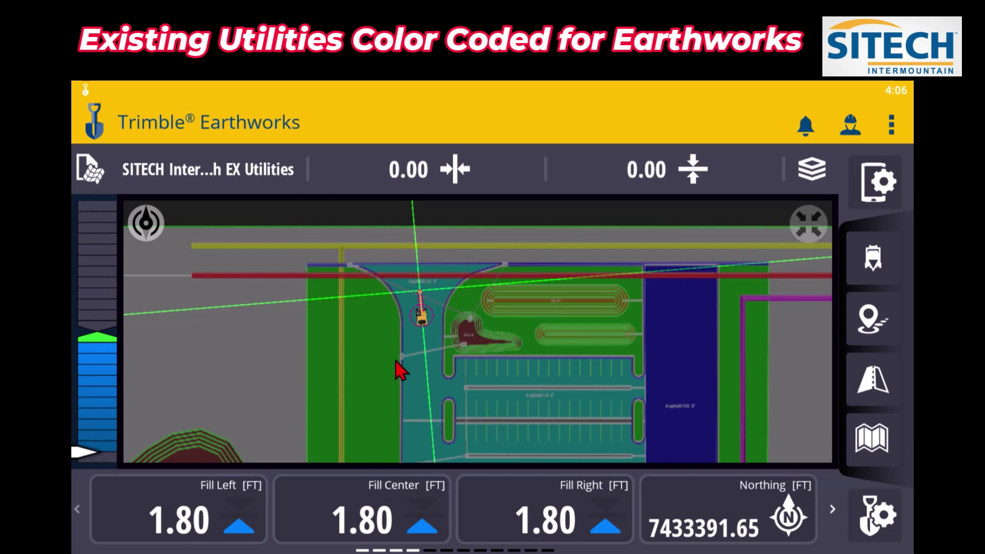
{"action": "left_click_drag", "start_coordinate": [403, 373], "coordinate": [426, 377]}
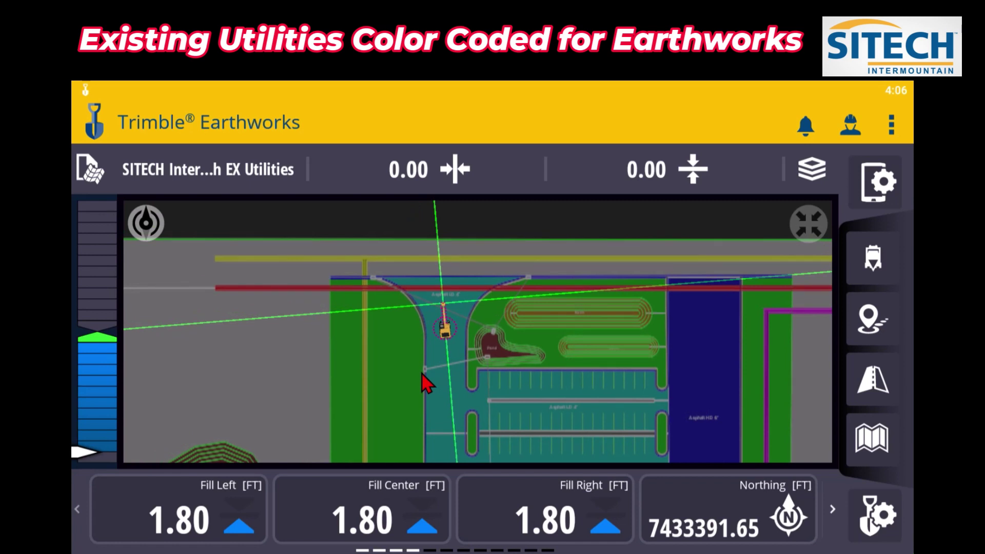
{"action": "left_click_drag", "start_coordinate": [434, 384], "coordinate": [455, 402]}
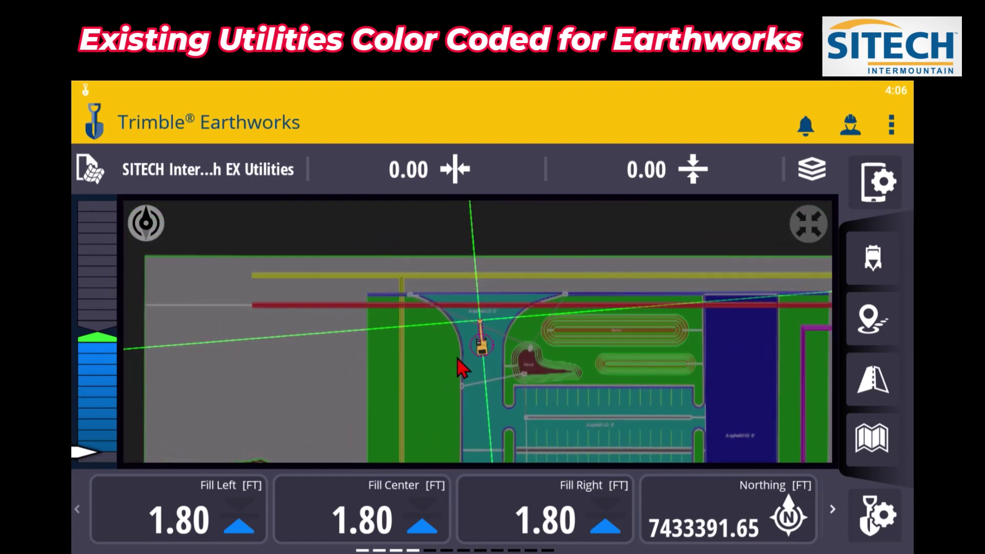